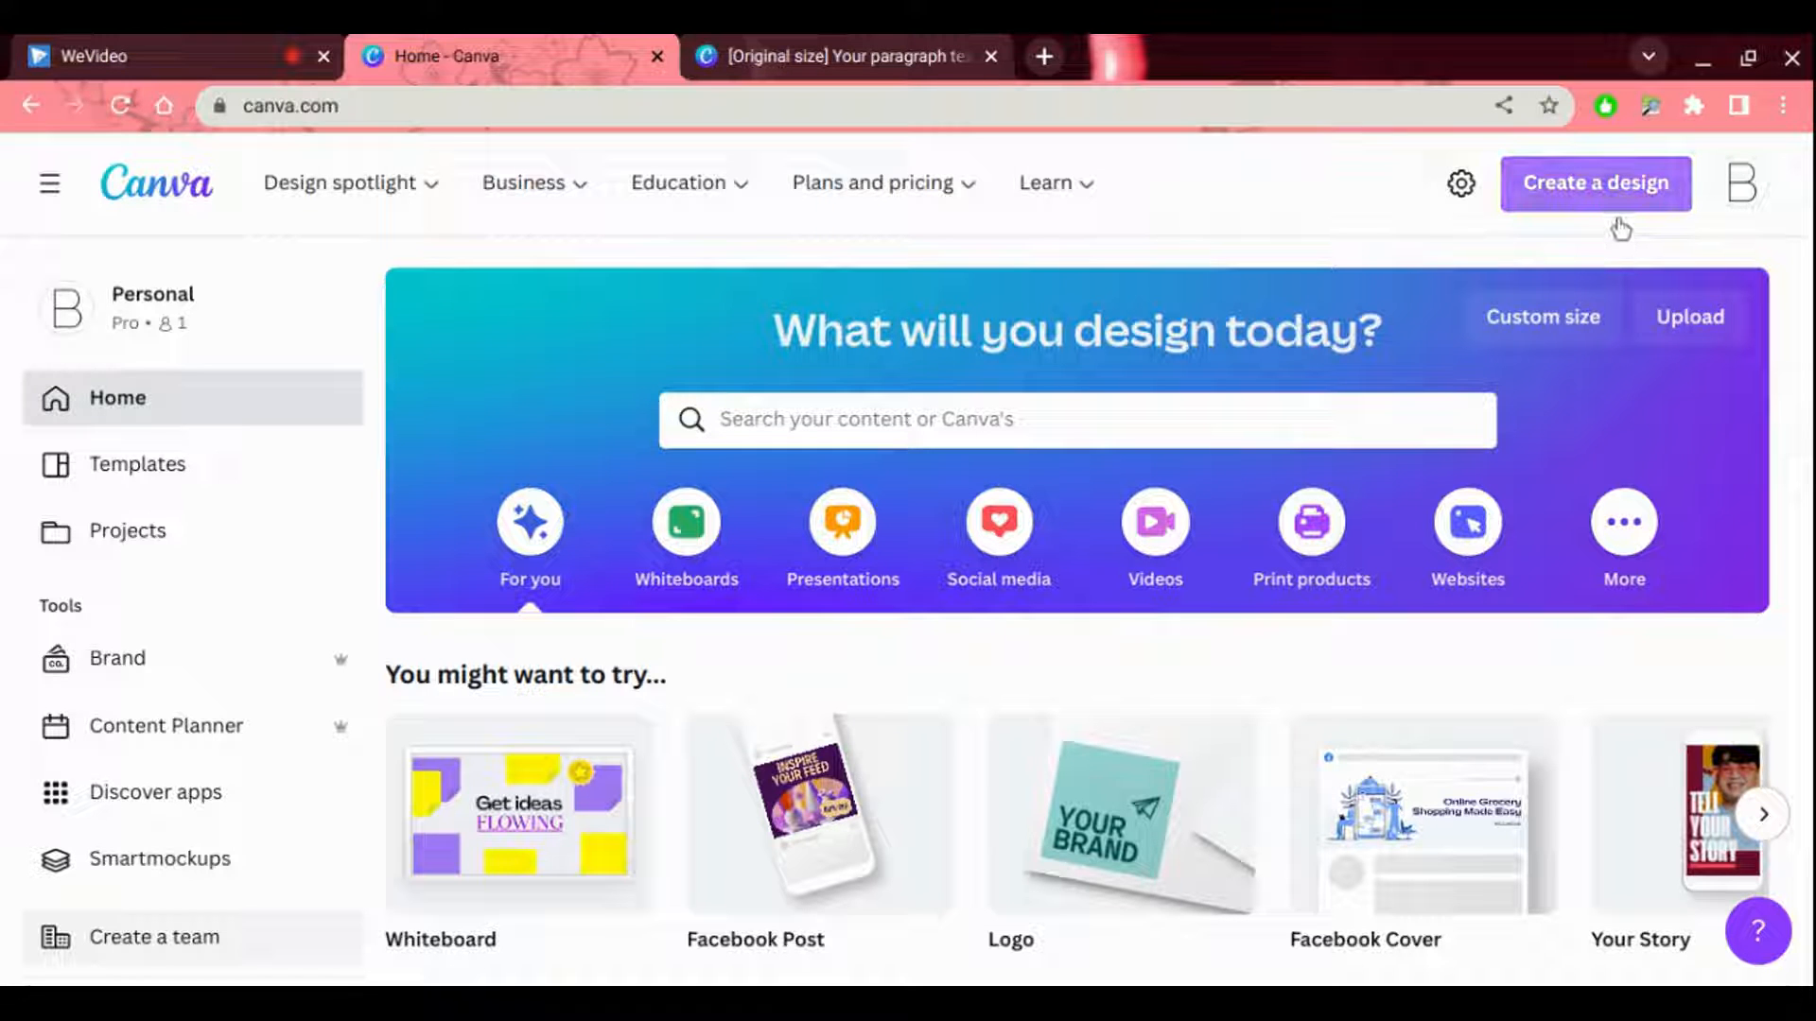
left_click(1618, 217)
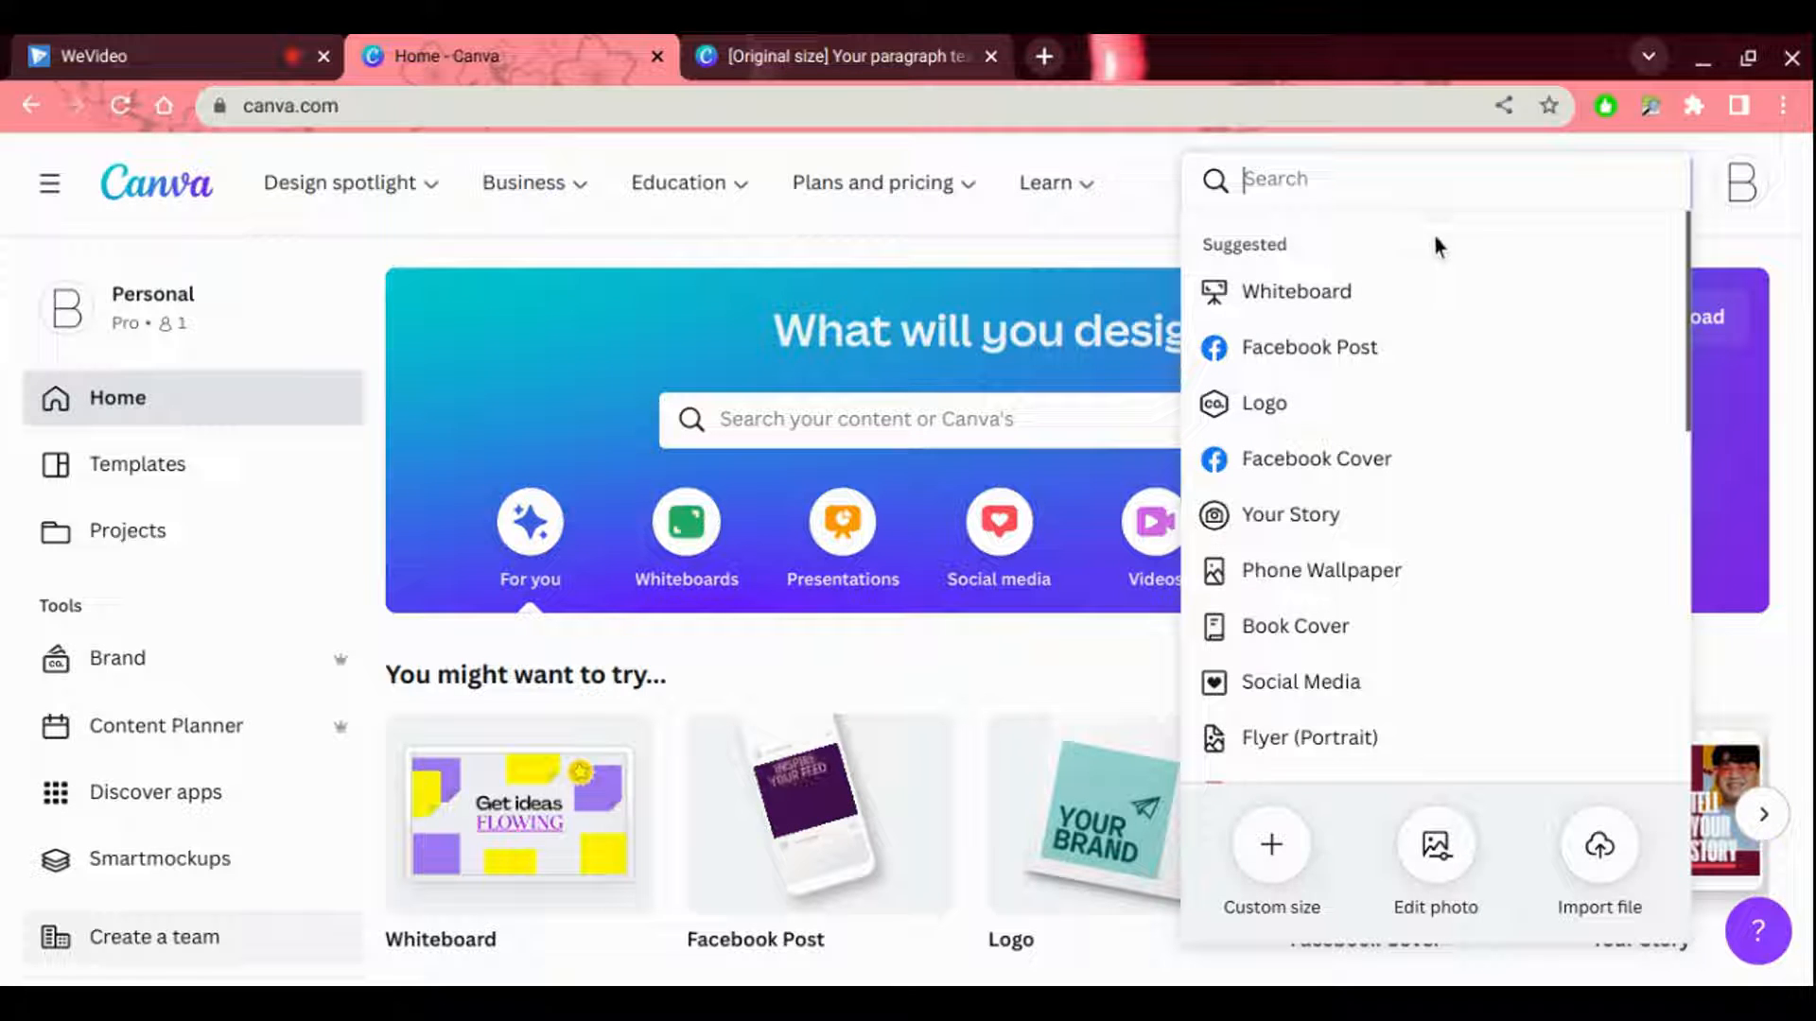
left_click(1121, 269)
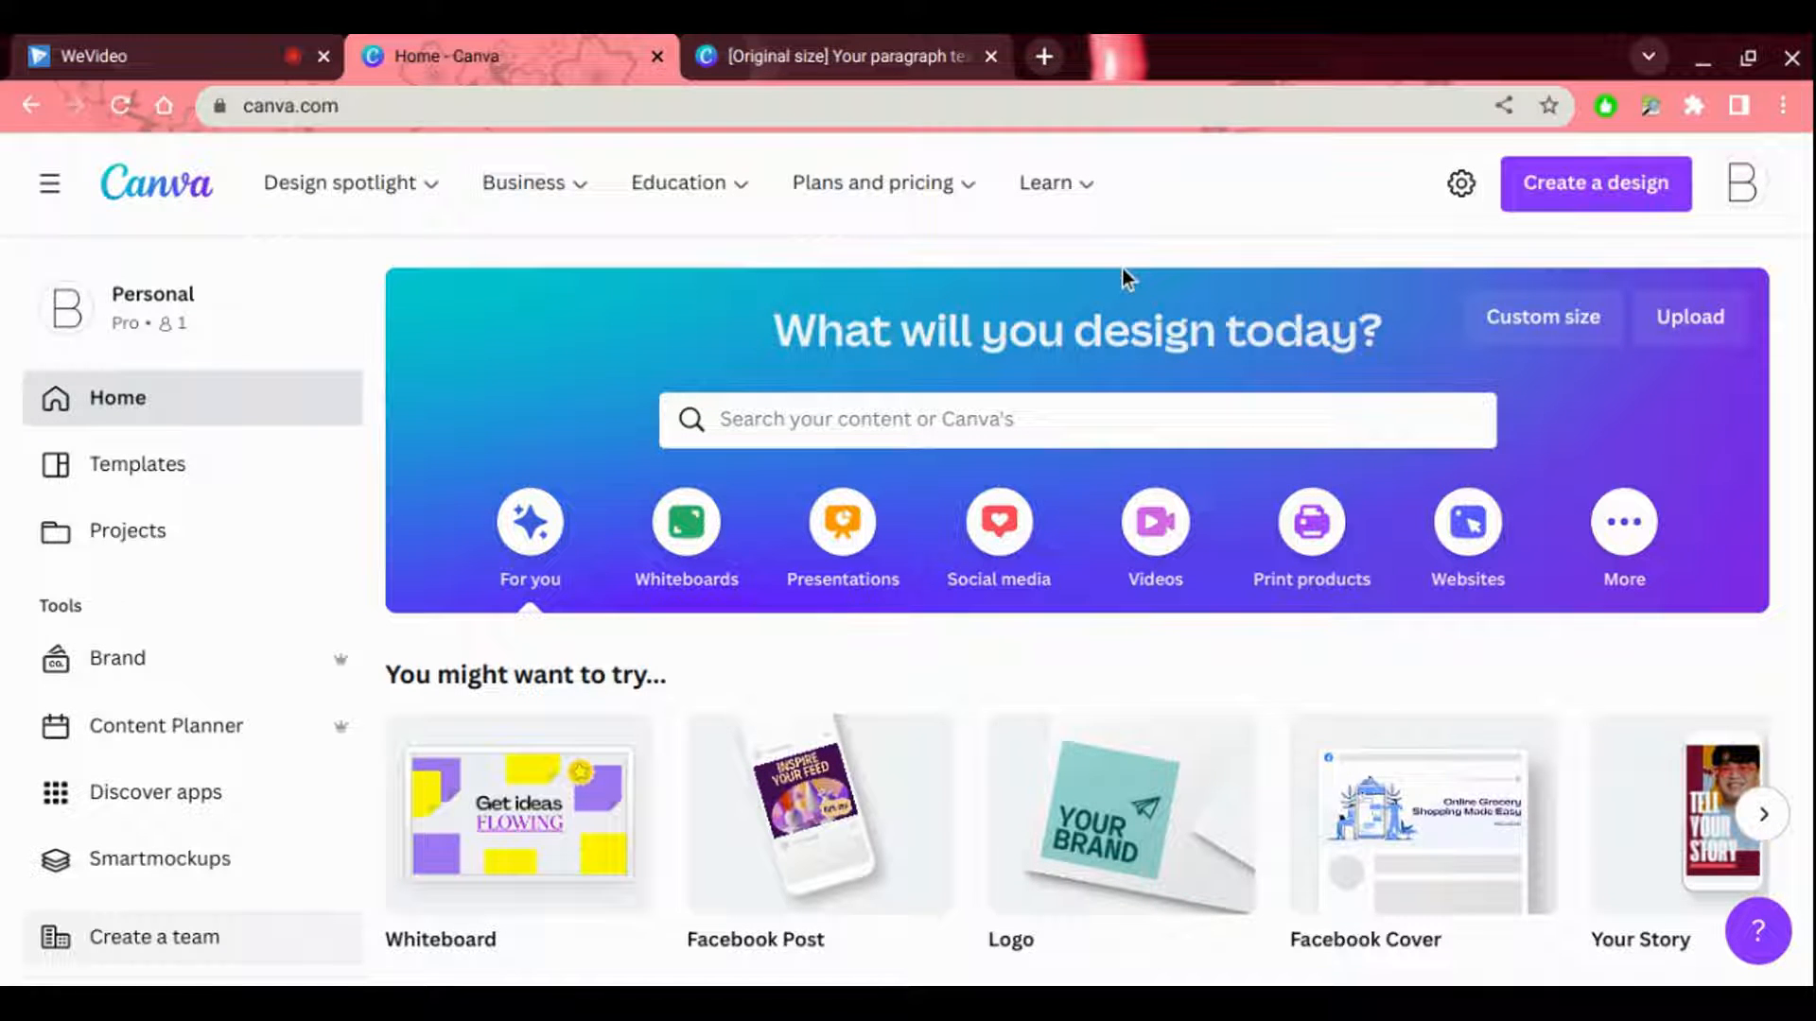
Step: Switch to the open Bad & Bougie Brew logo design and preview it in full screen
left_click(910, 71)
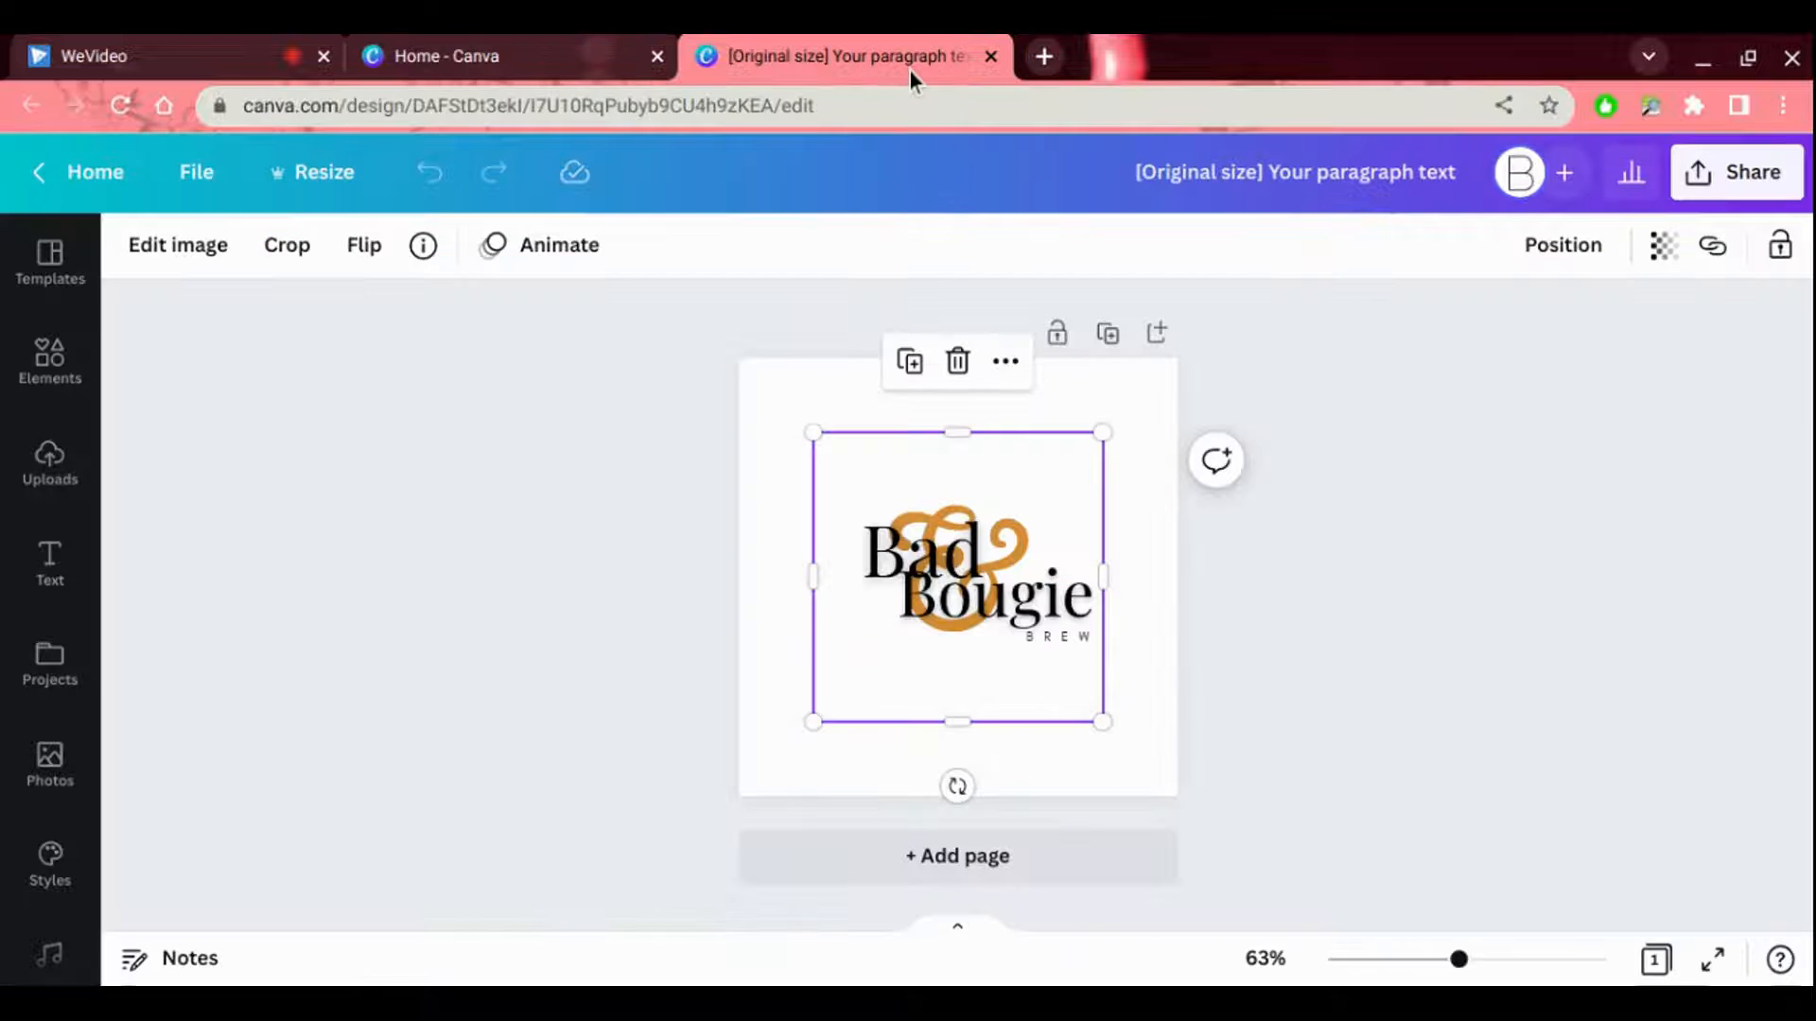
left_click(789, 850)
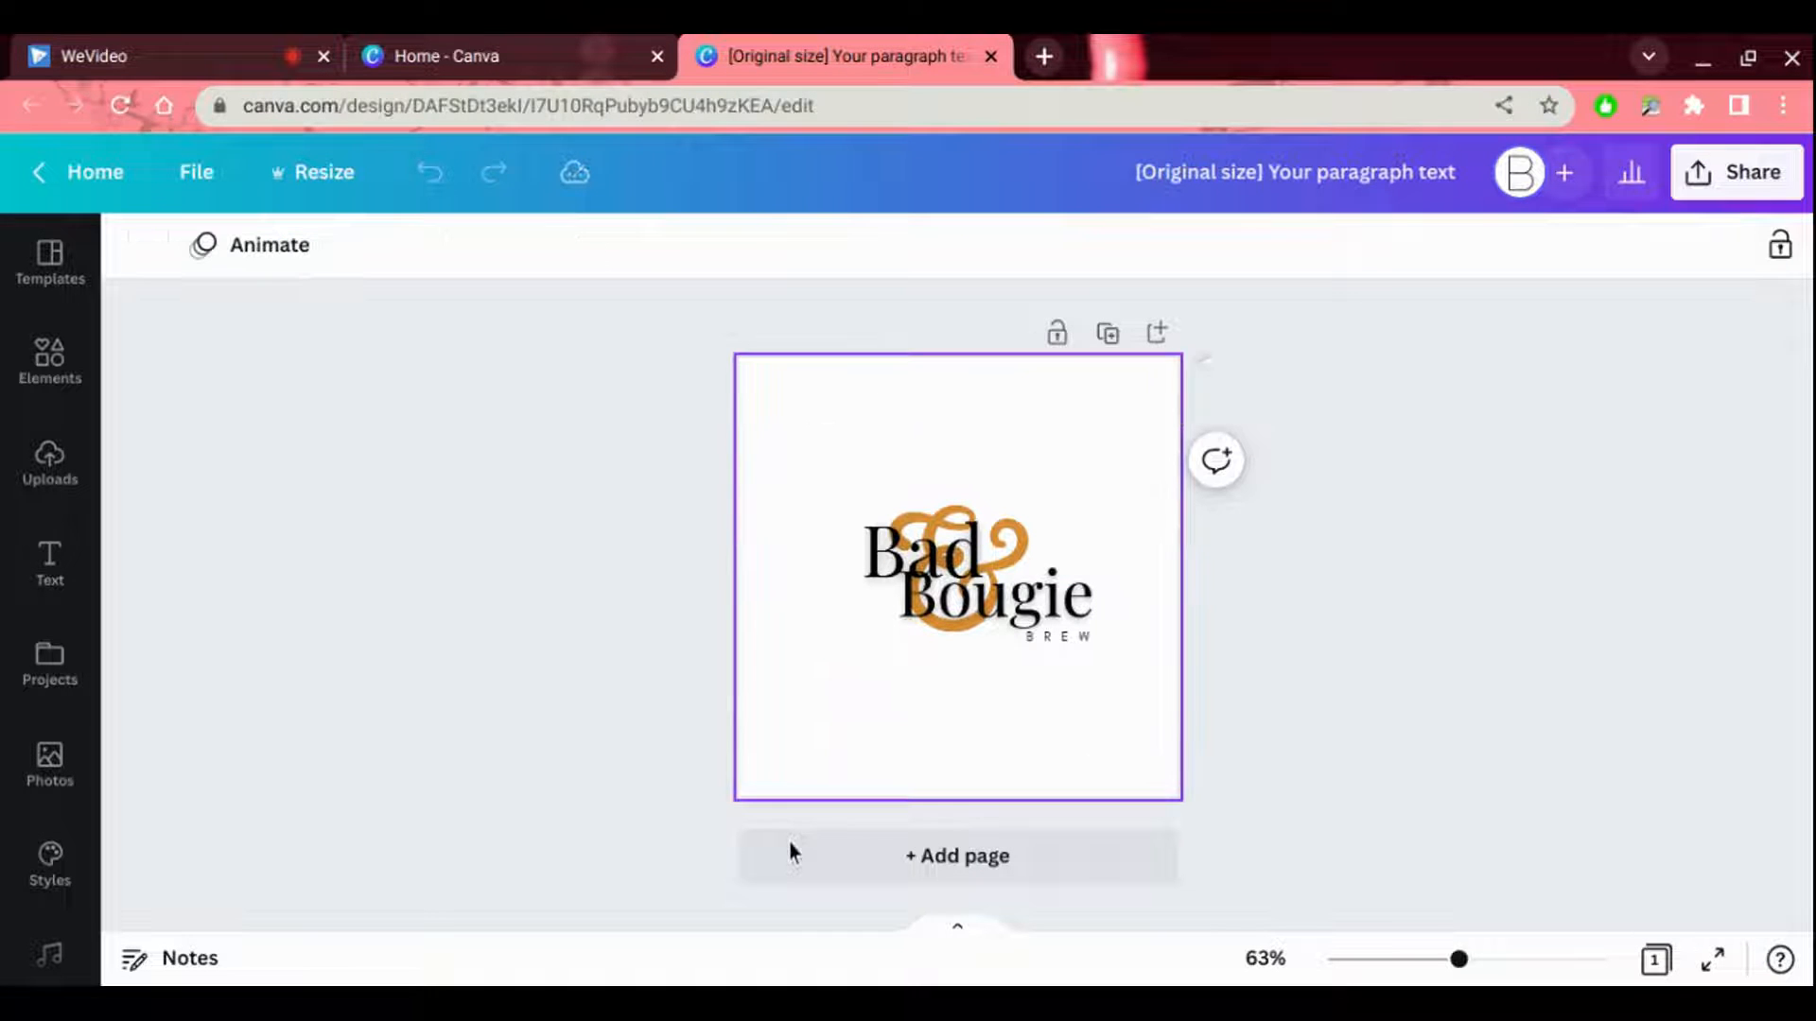
left_click(1713, 959)
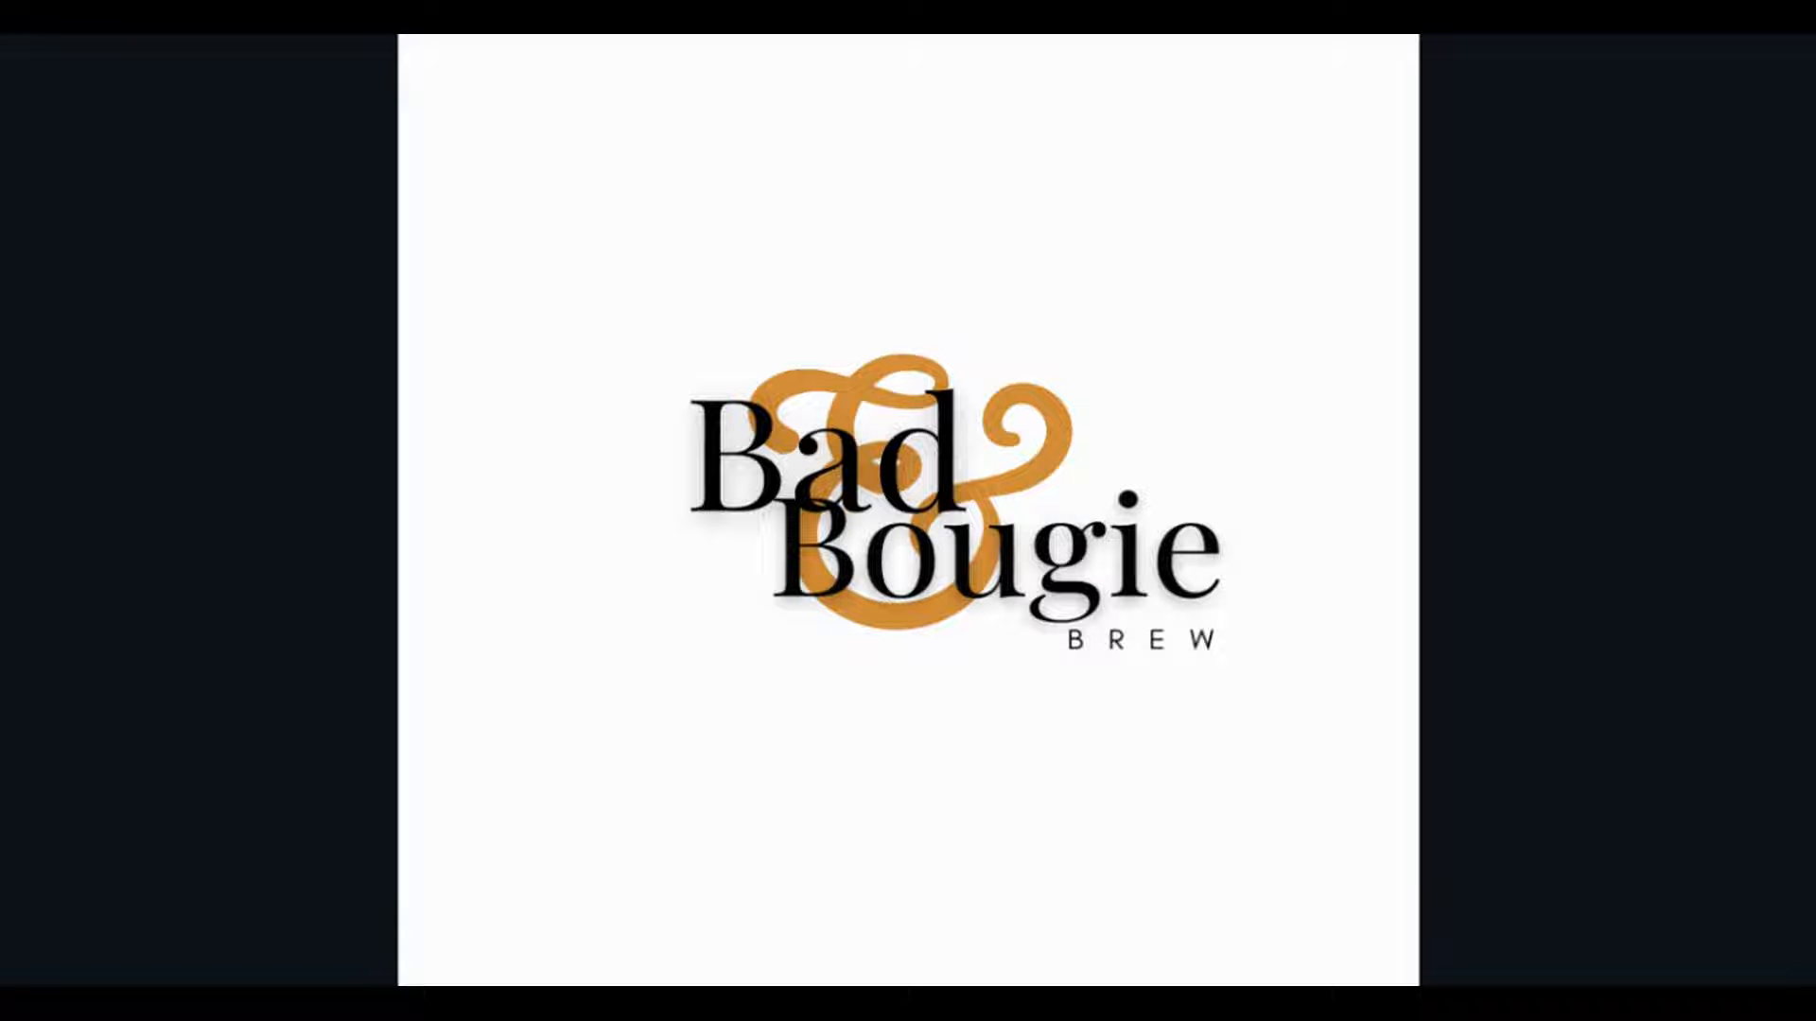
key("Escape")
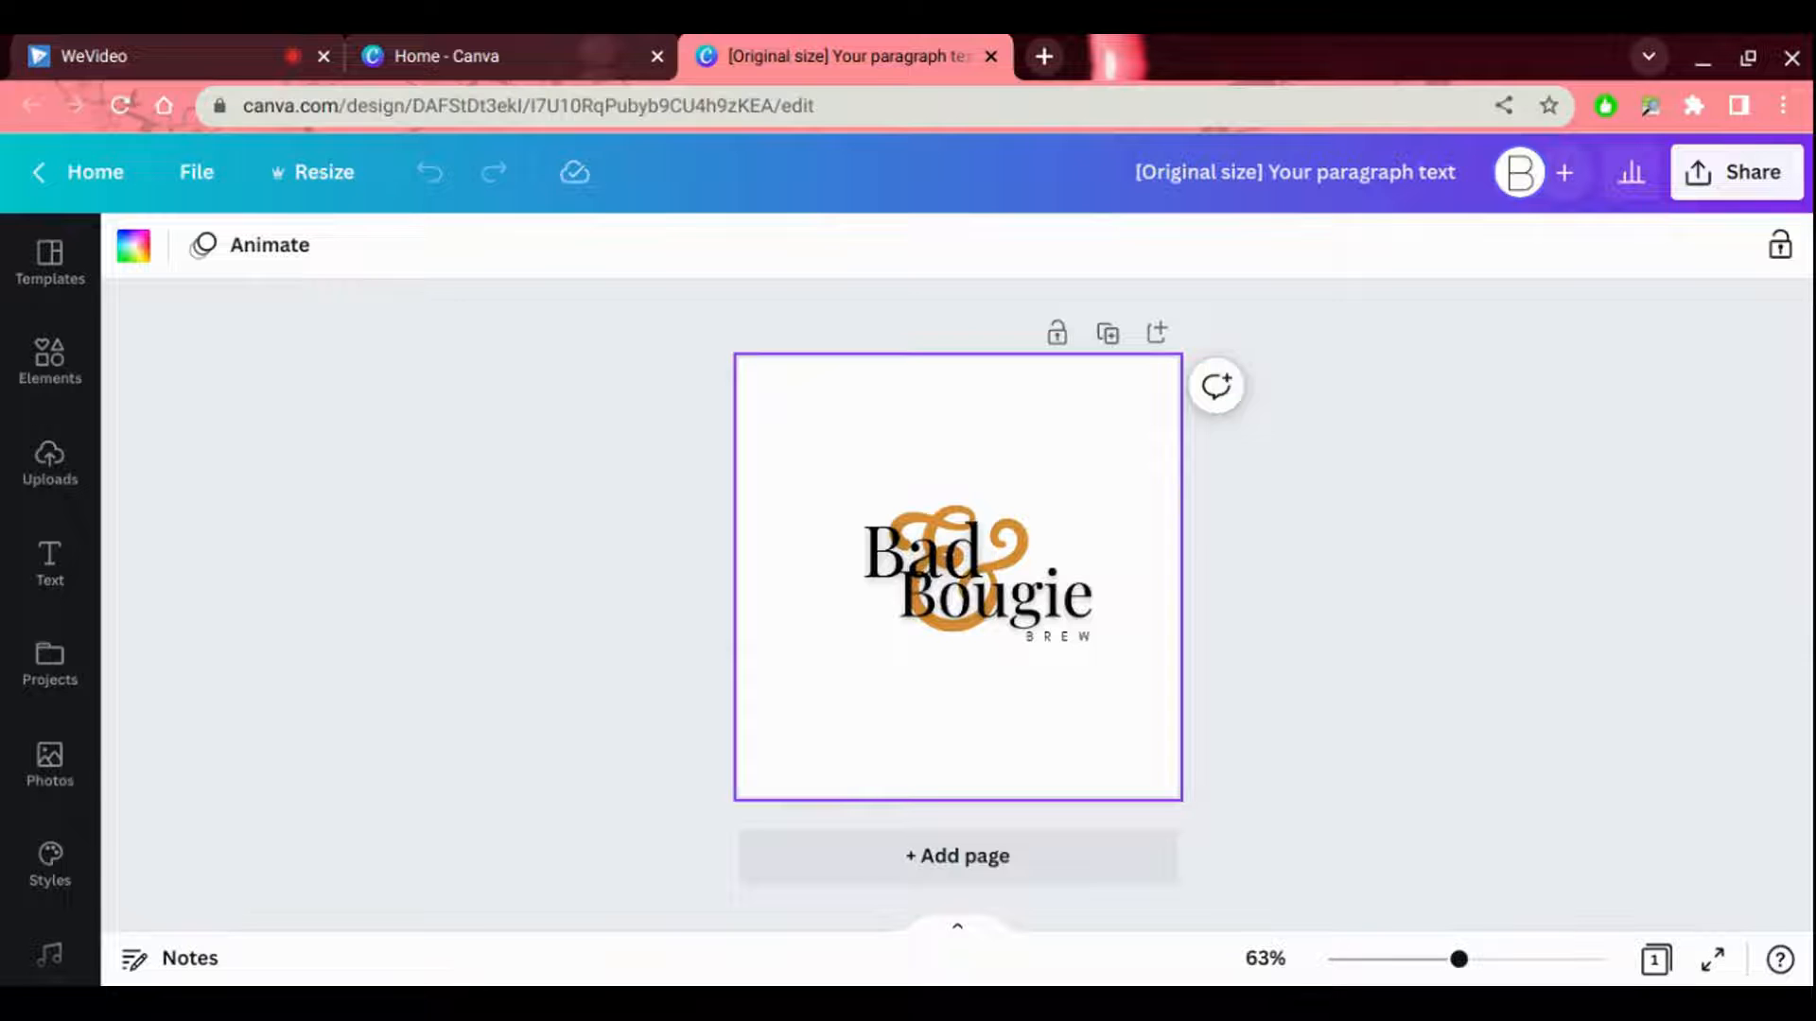
Step: Select the logo image on the page and open the Smartmockups effects for it
left_click(955, 719)
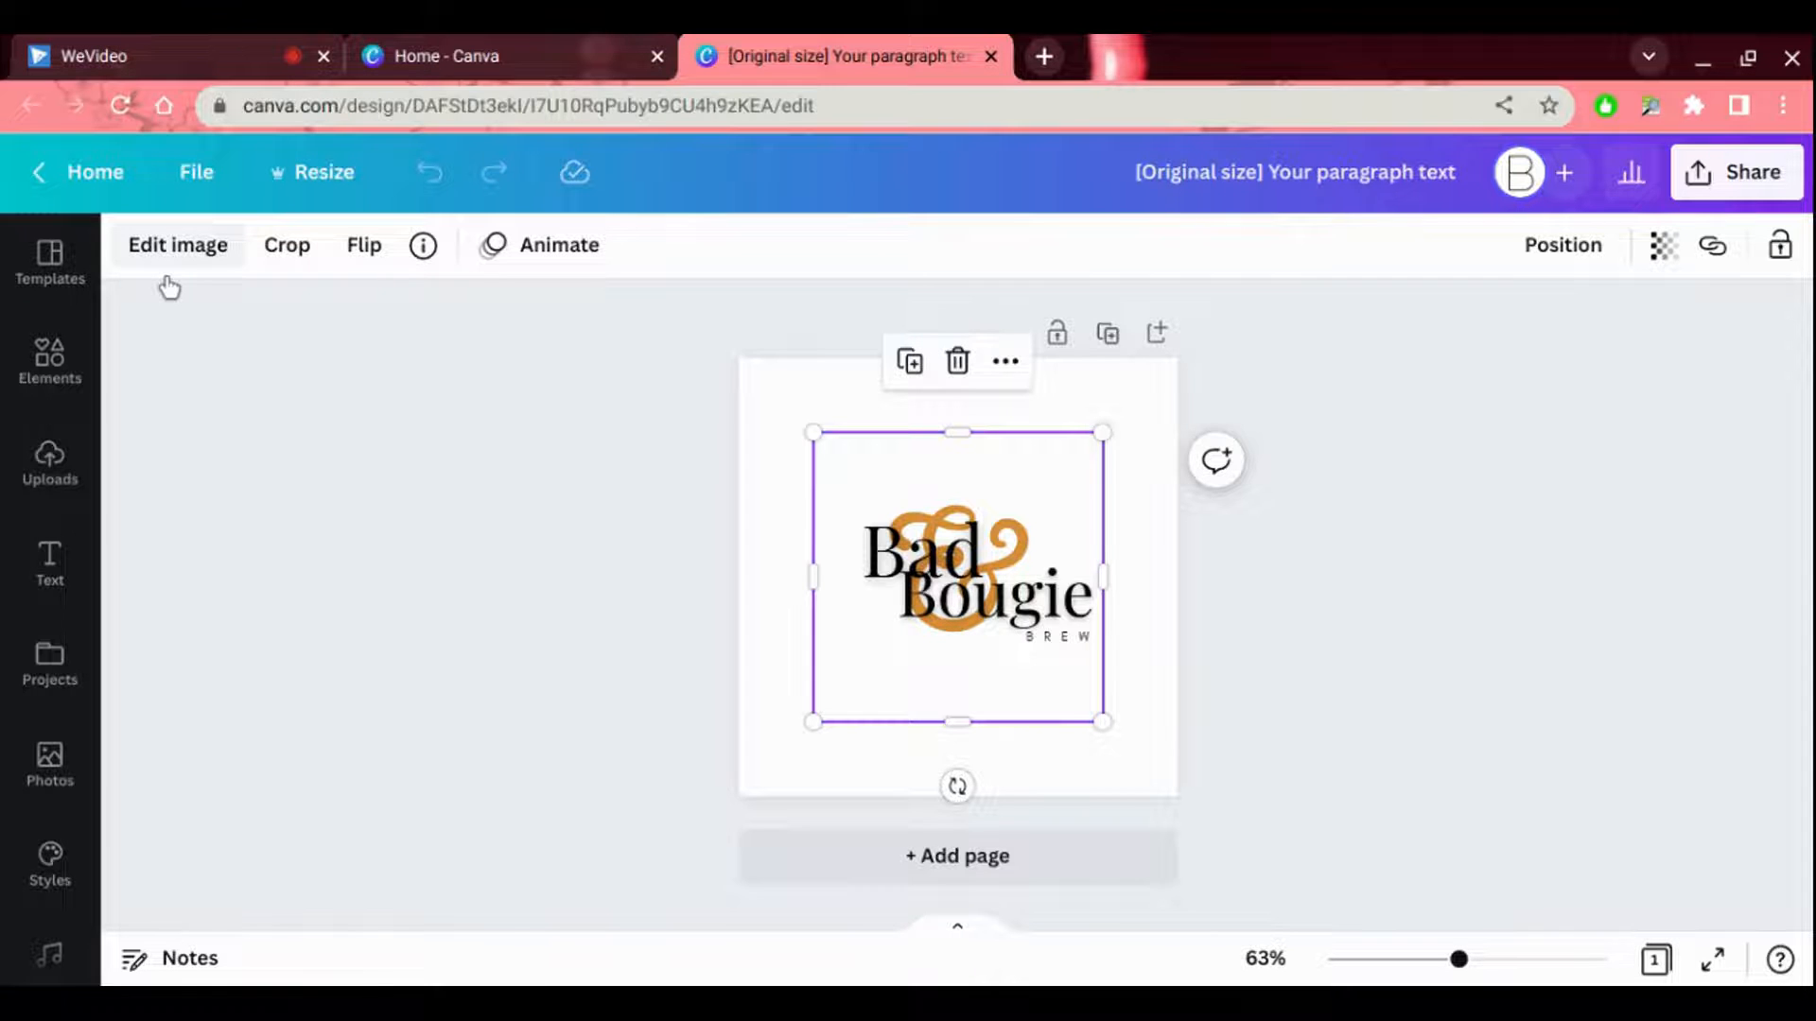
left_click(178, 247)
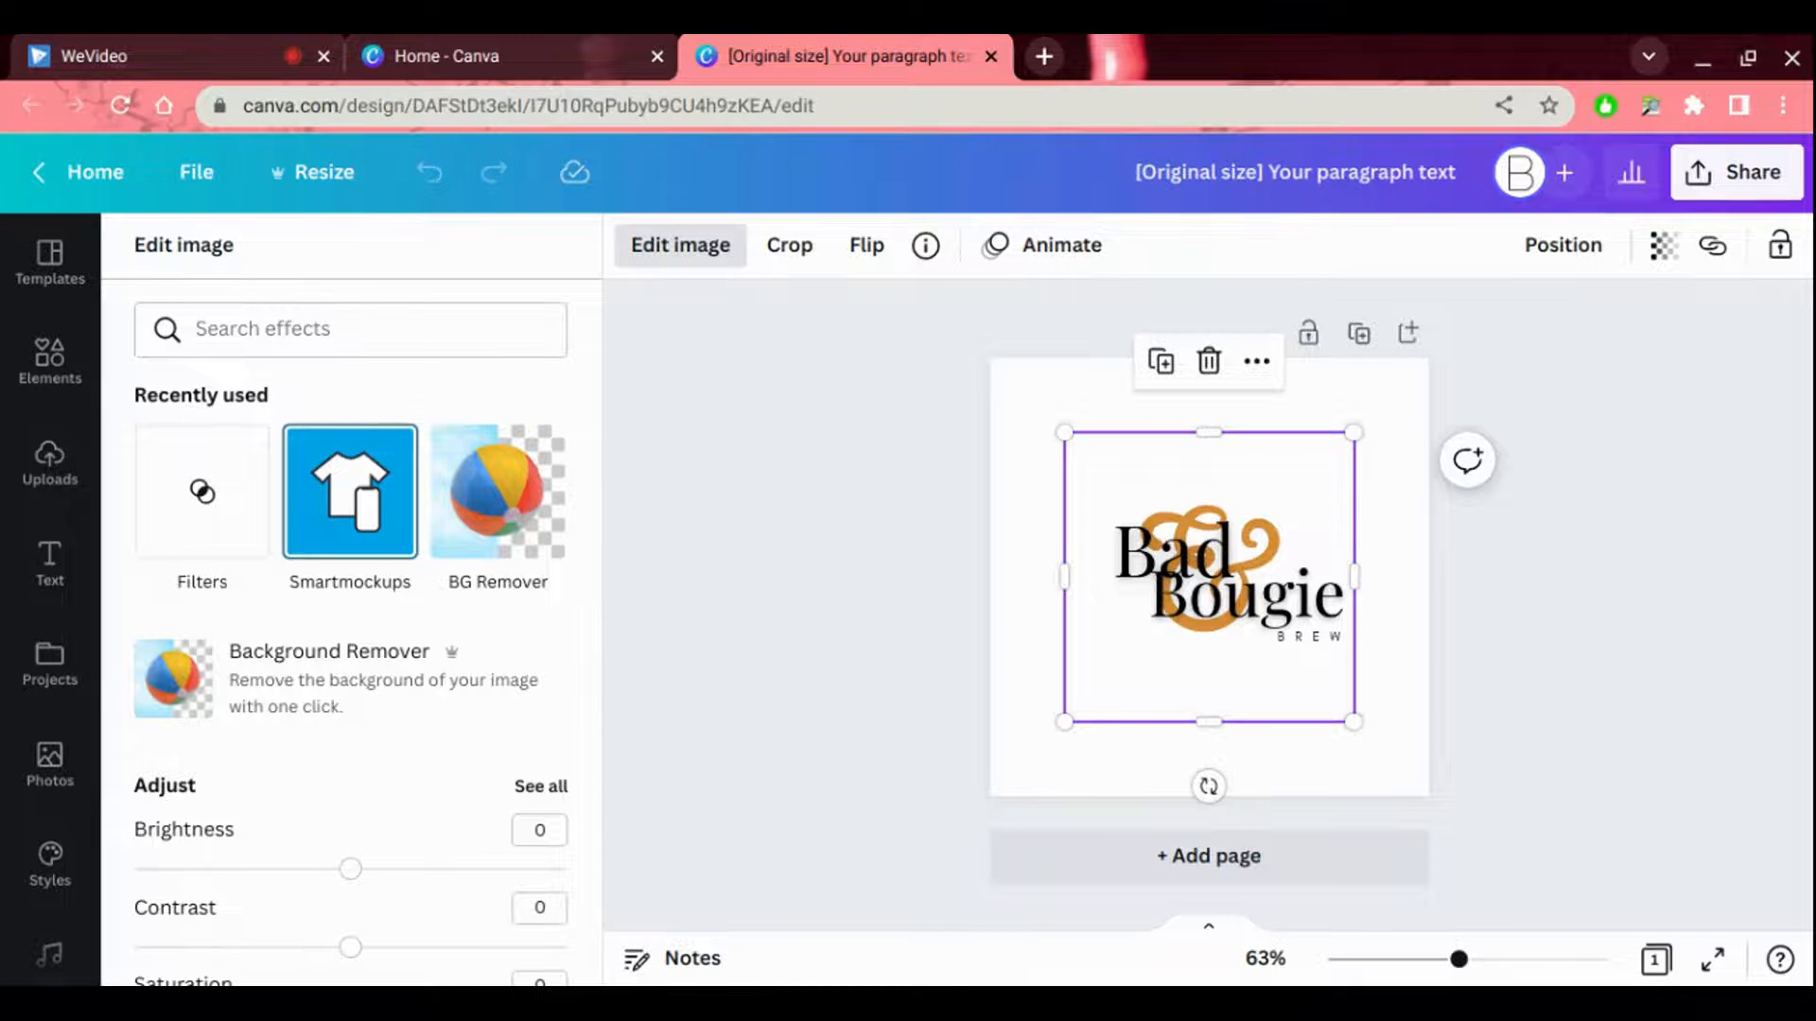
left_click(371, 557)
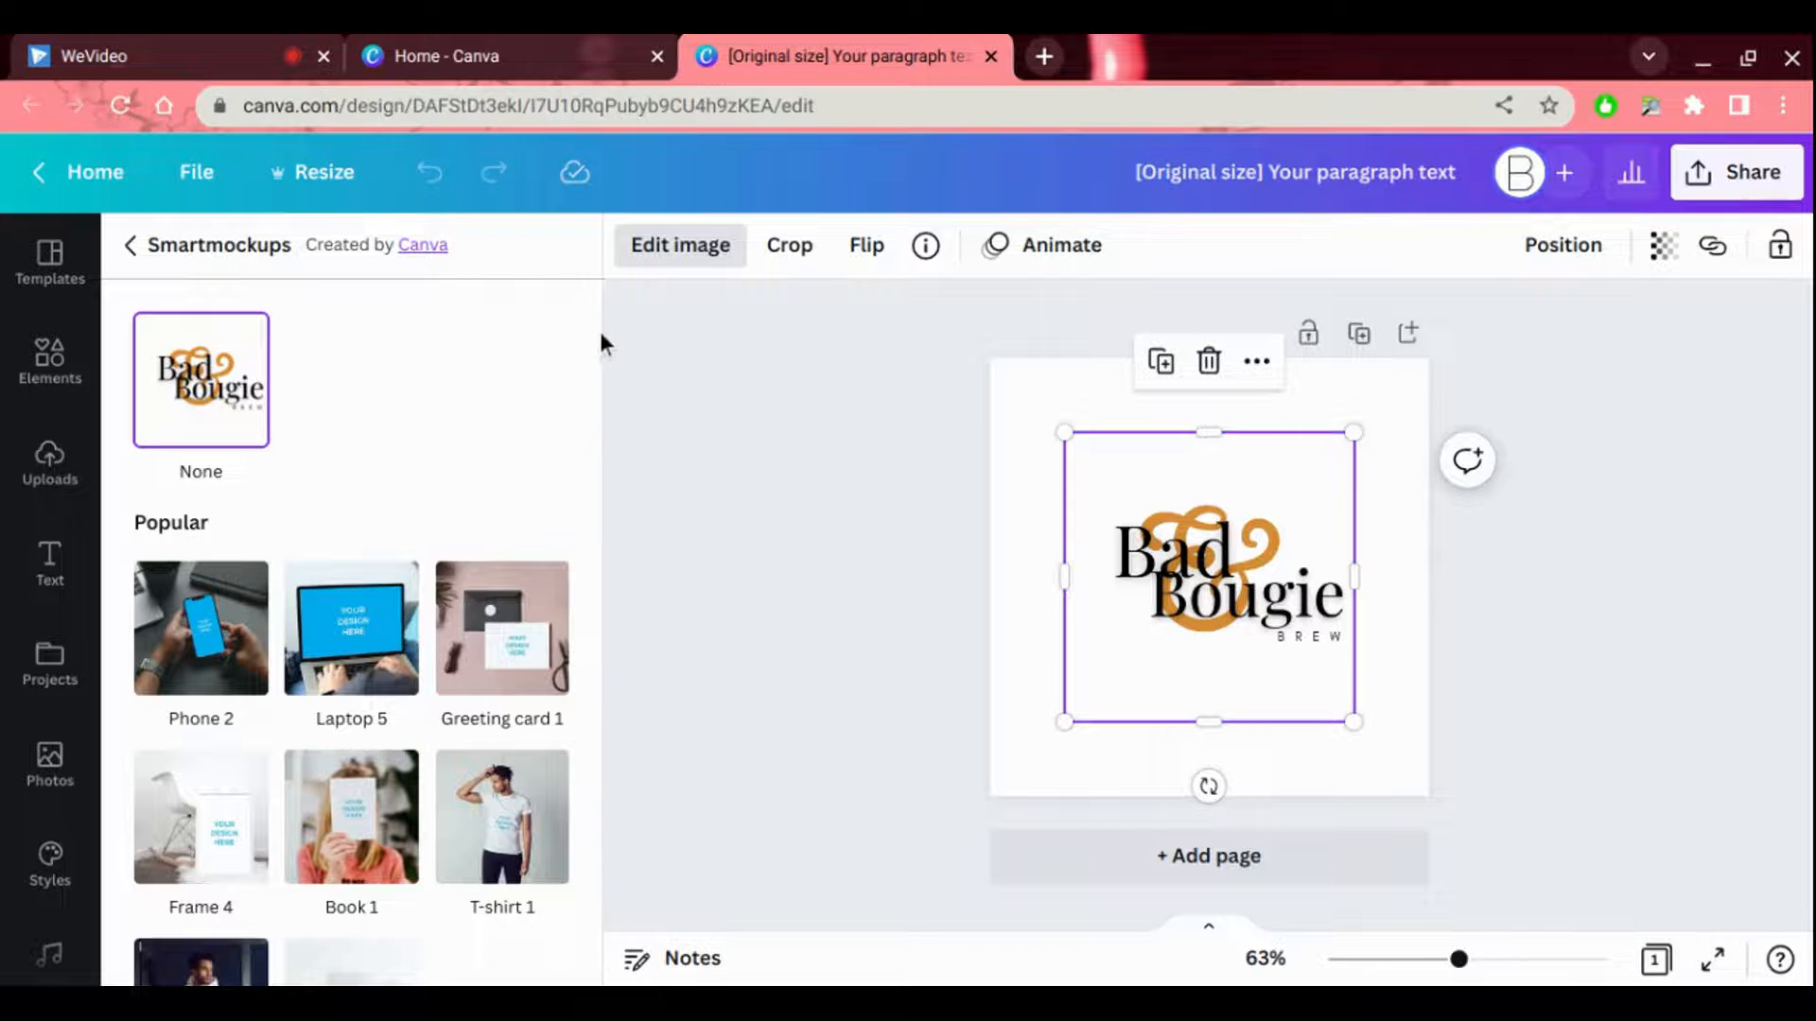
Step: Browse the Smartmockups templates through the canvases, posters, books, clothing and mugs
left_click_drag(598, 326, 541, 750)
scroll(540, 750, "down", 3)
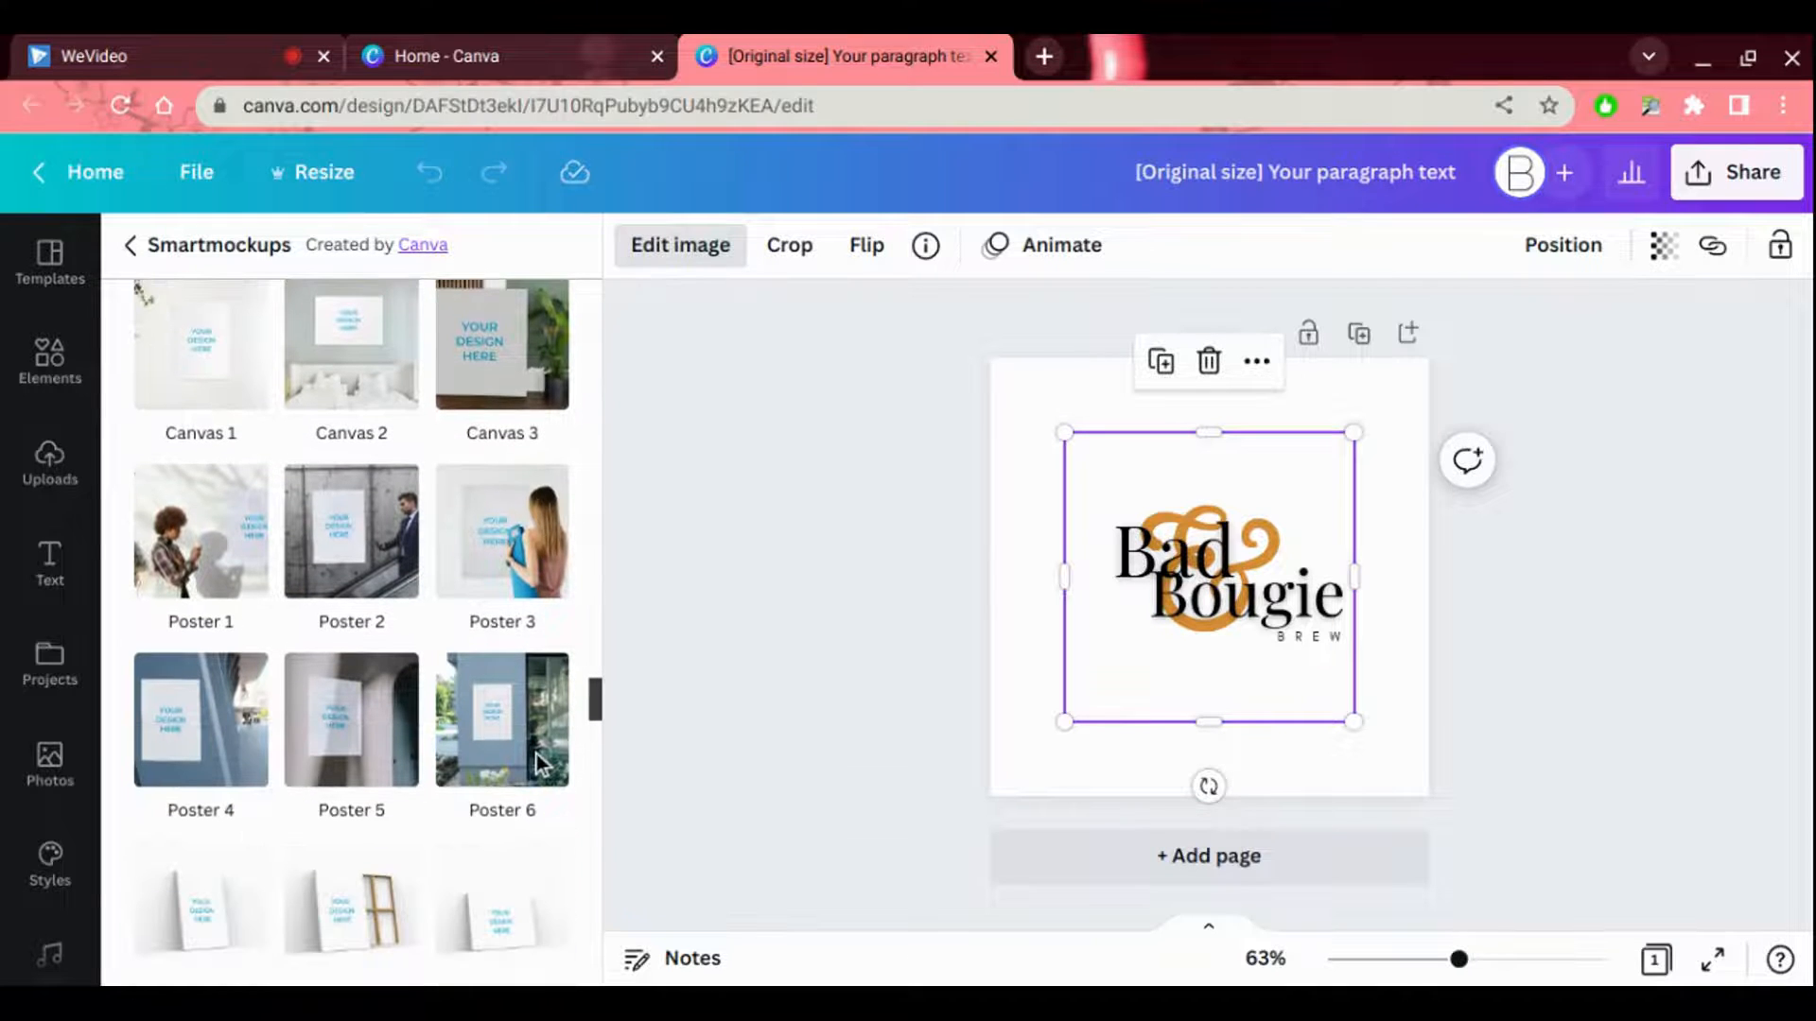
scroll(537, 768, "down", 2)
scroll(531, 763, "down", 2)
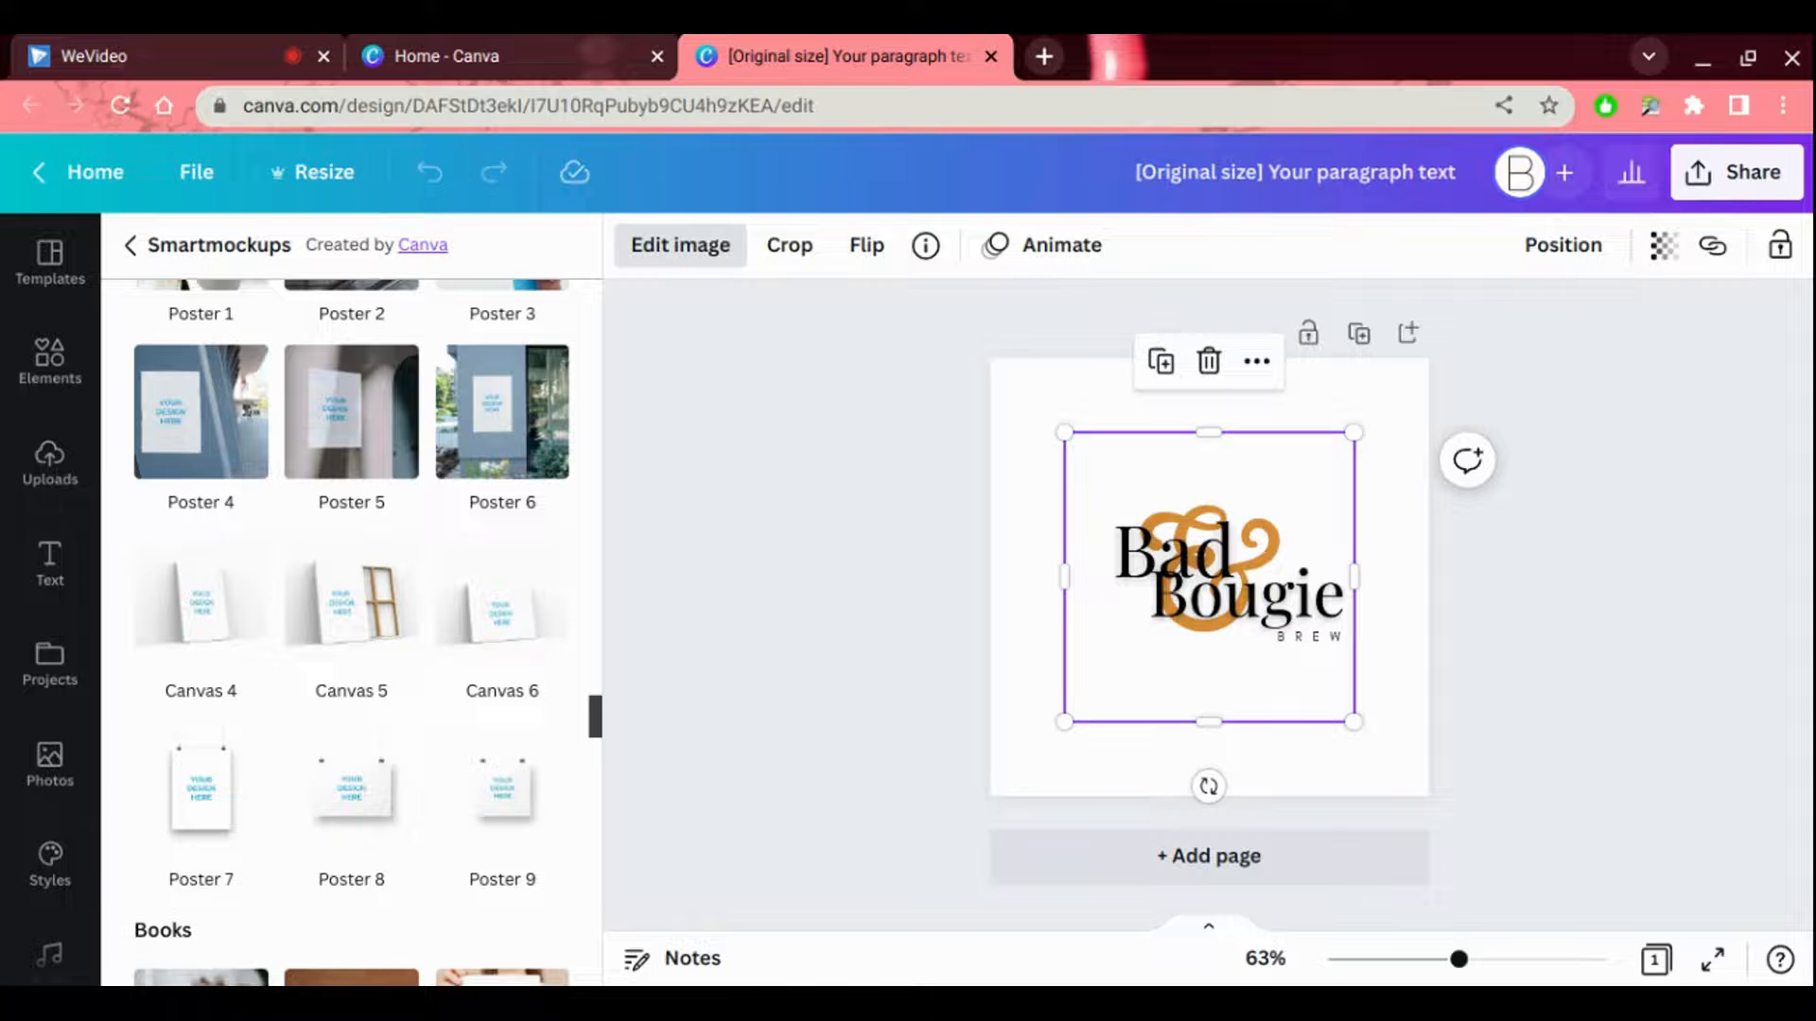
scroll(530, 773, "down", 1)
scroll(351, 634, "down", 1)
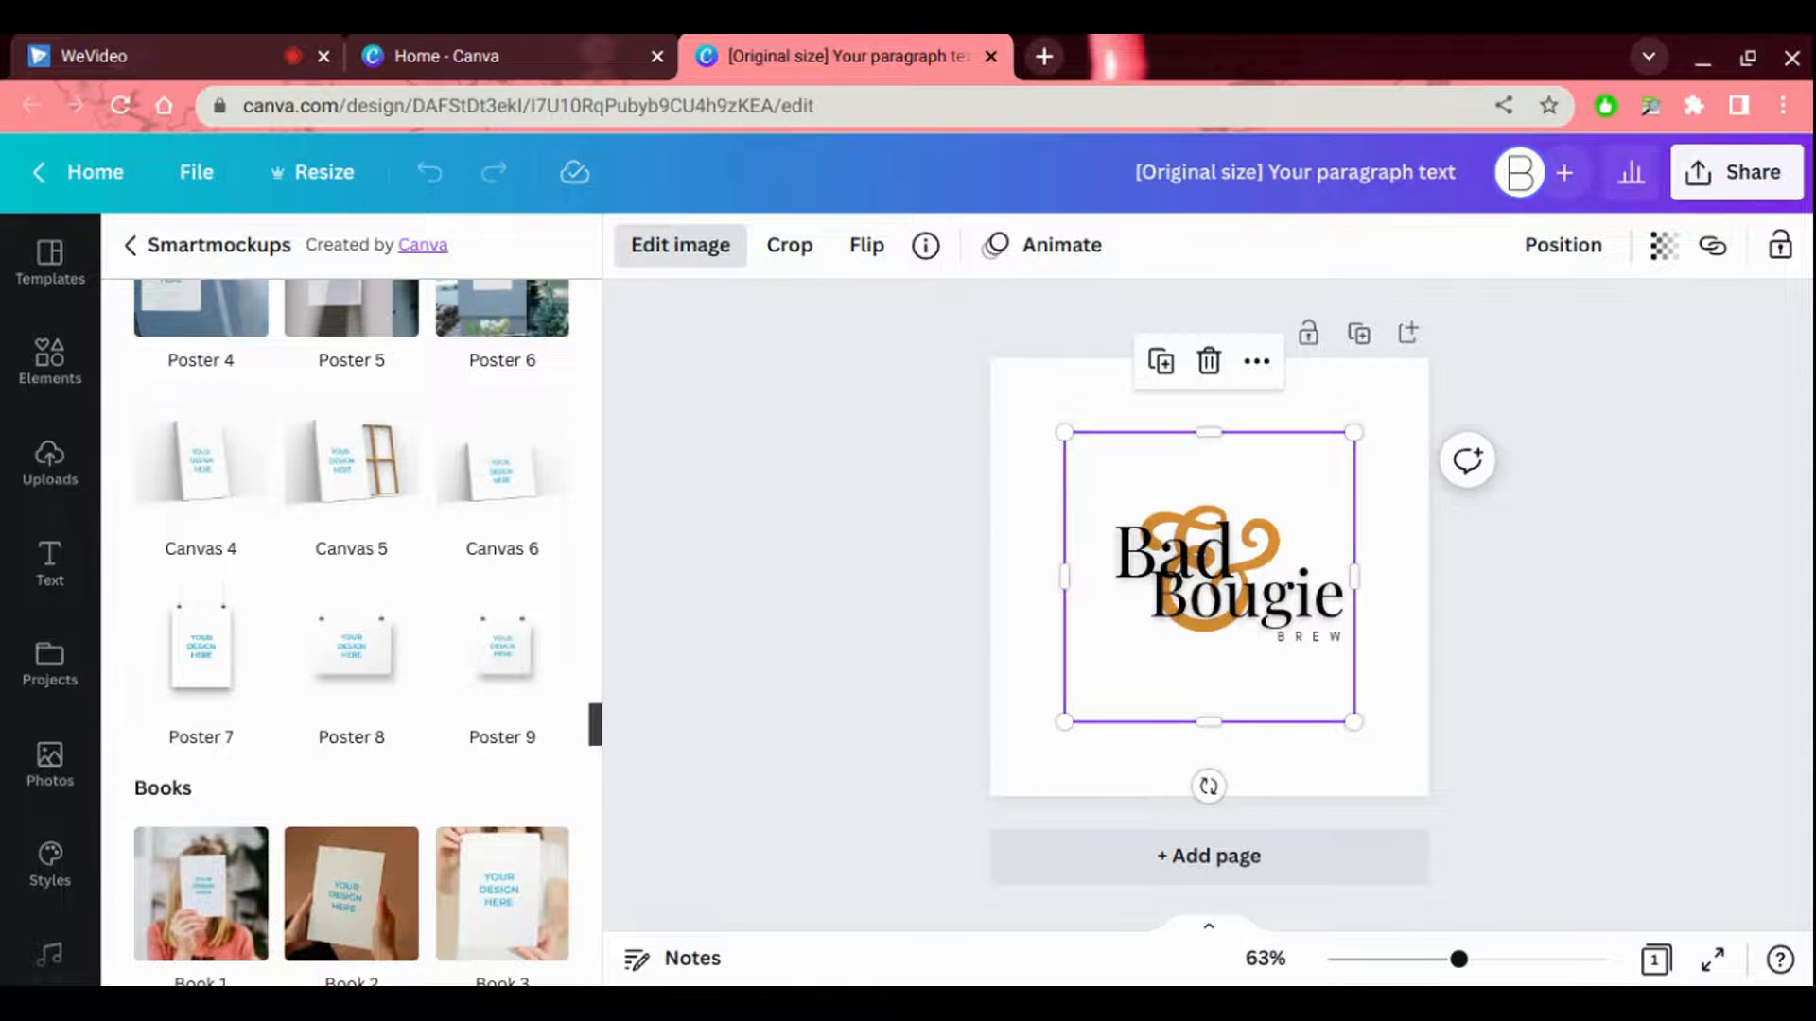
scroll(518, 798, "down", 3)
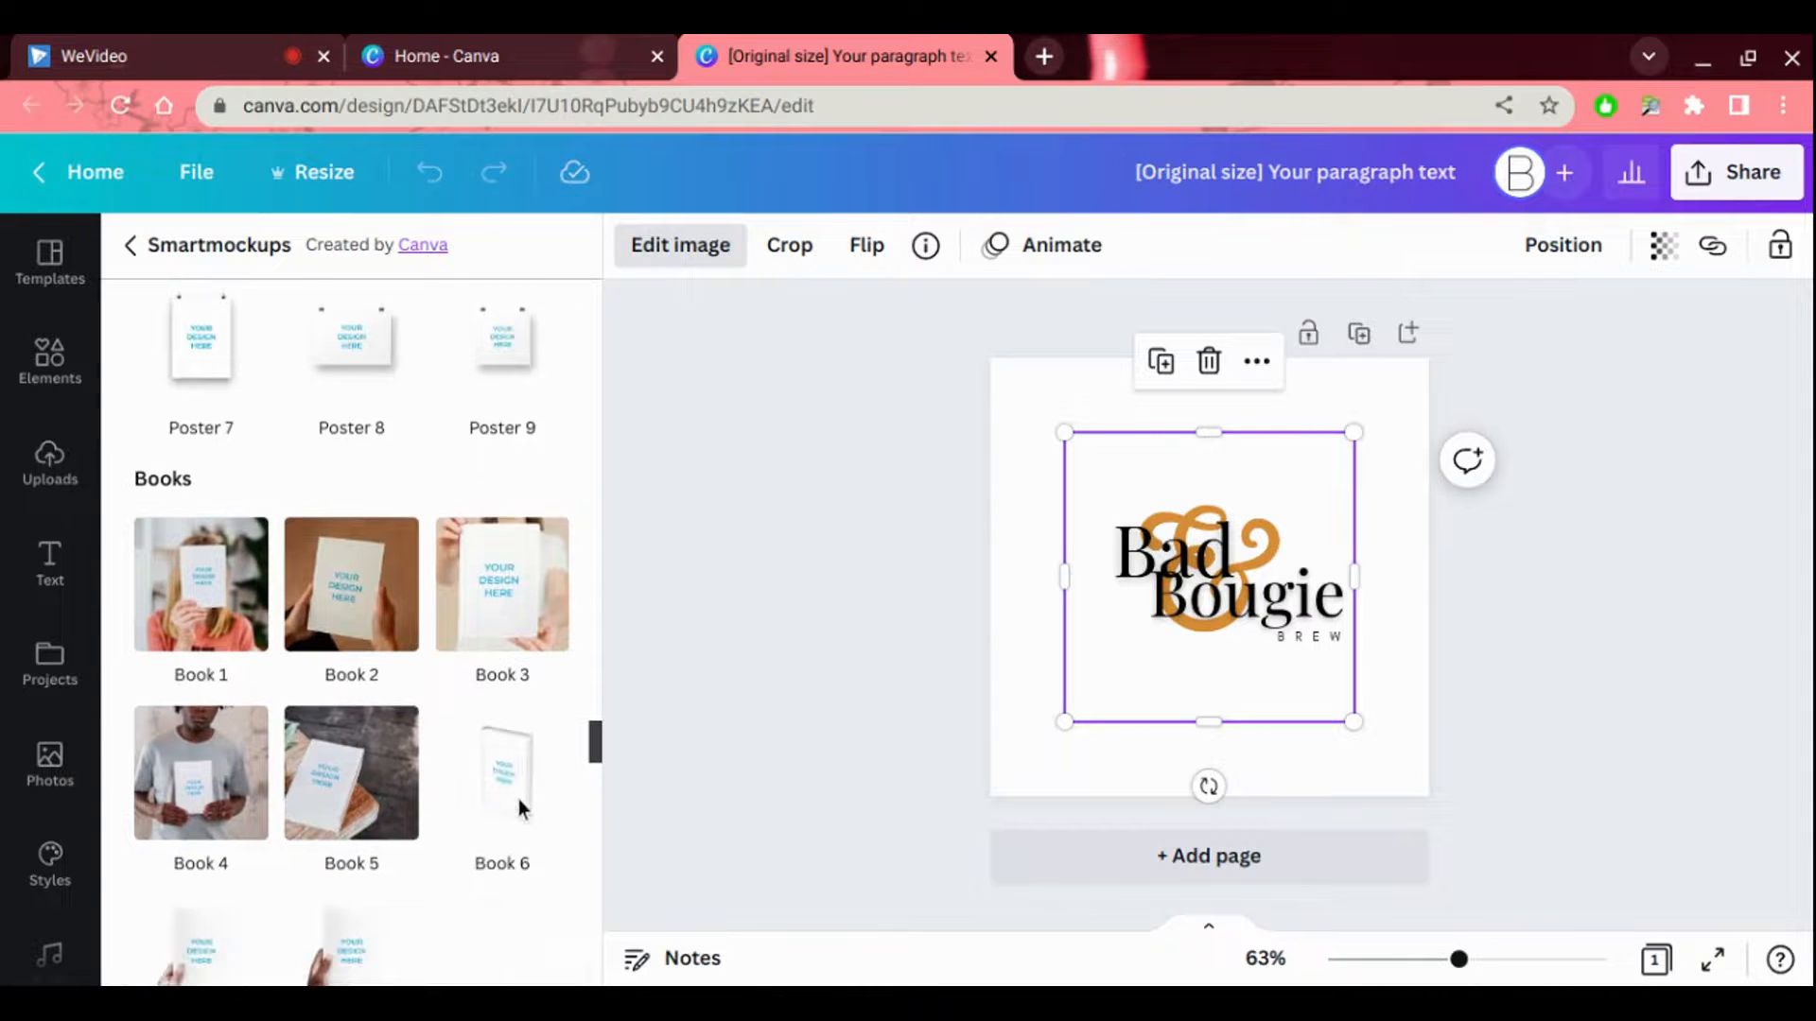
scroll(351, 634, "down", 2)
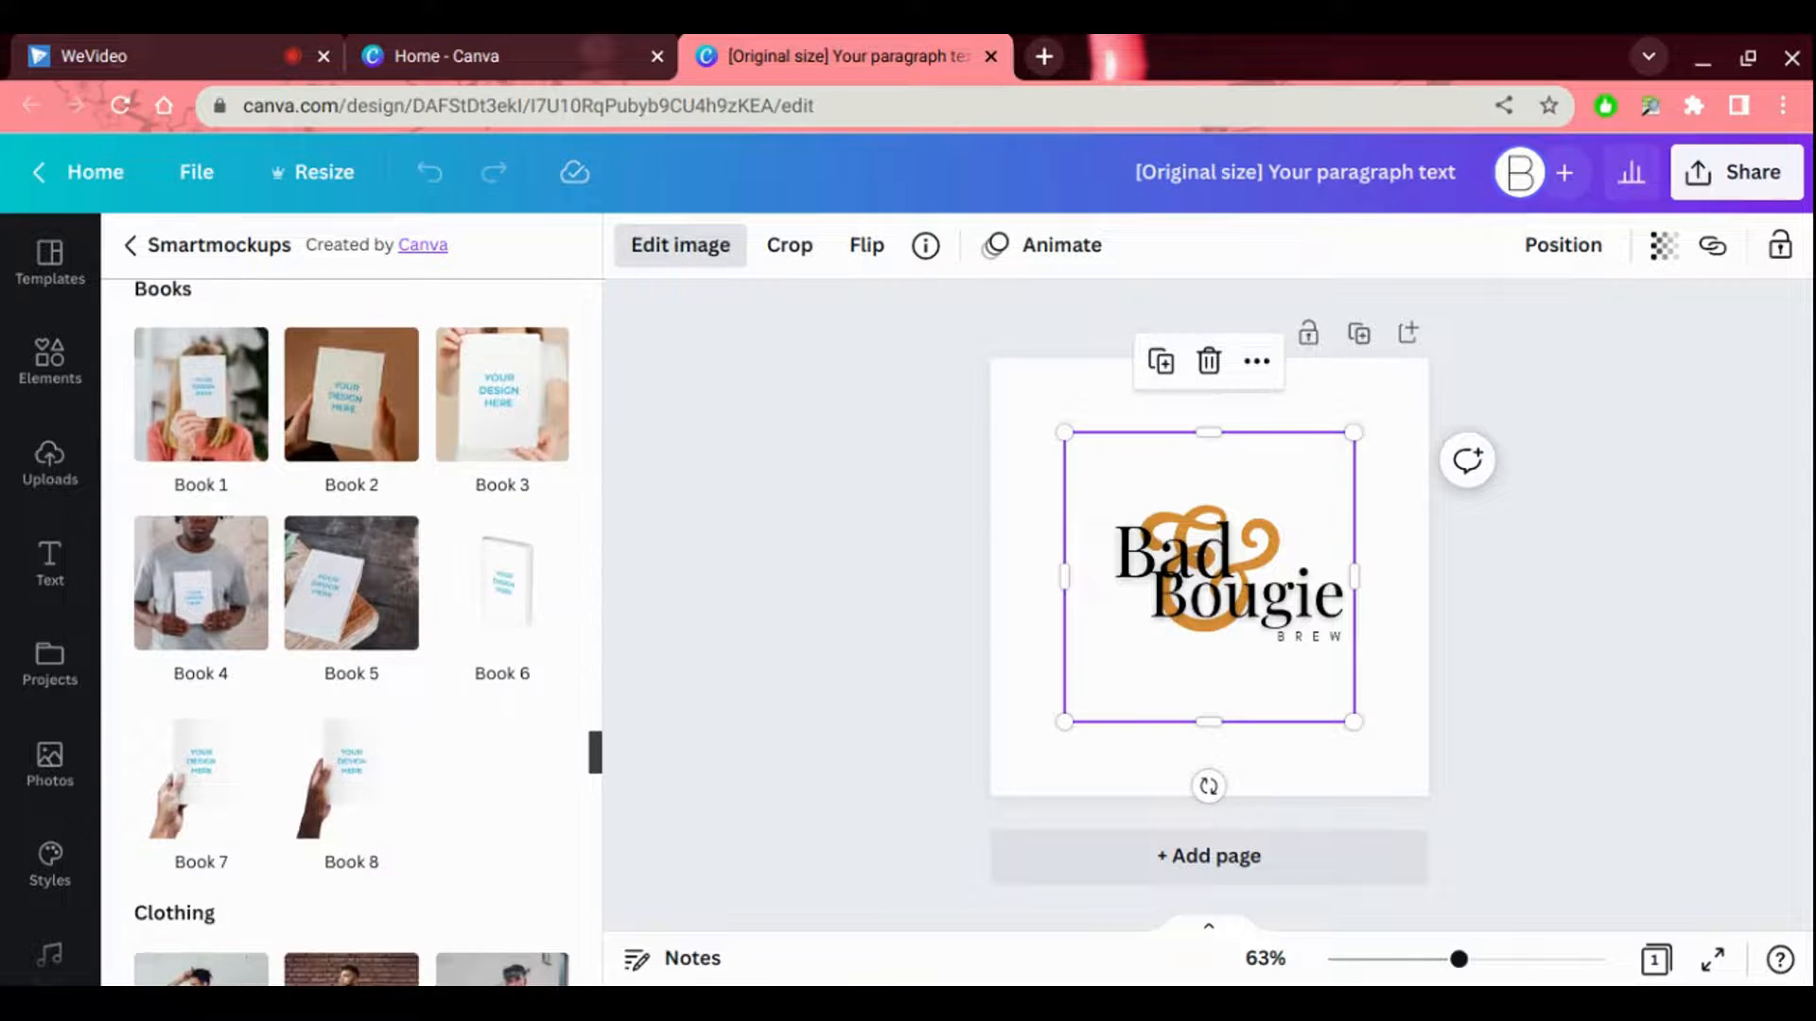
scroll(511, 839, "down", 3)
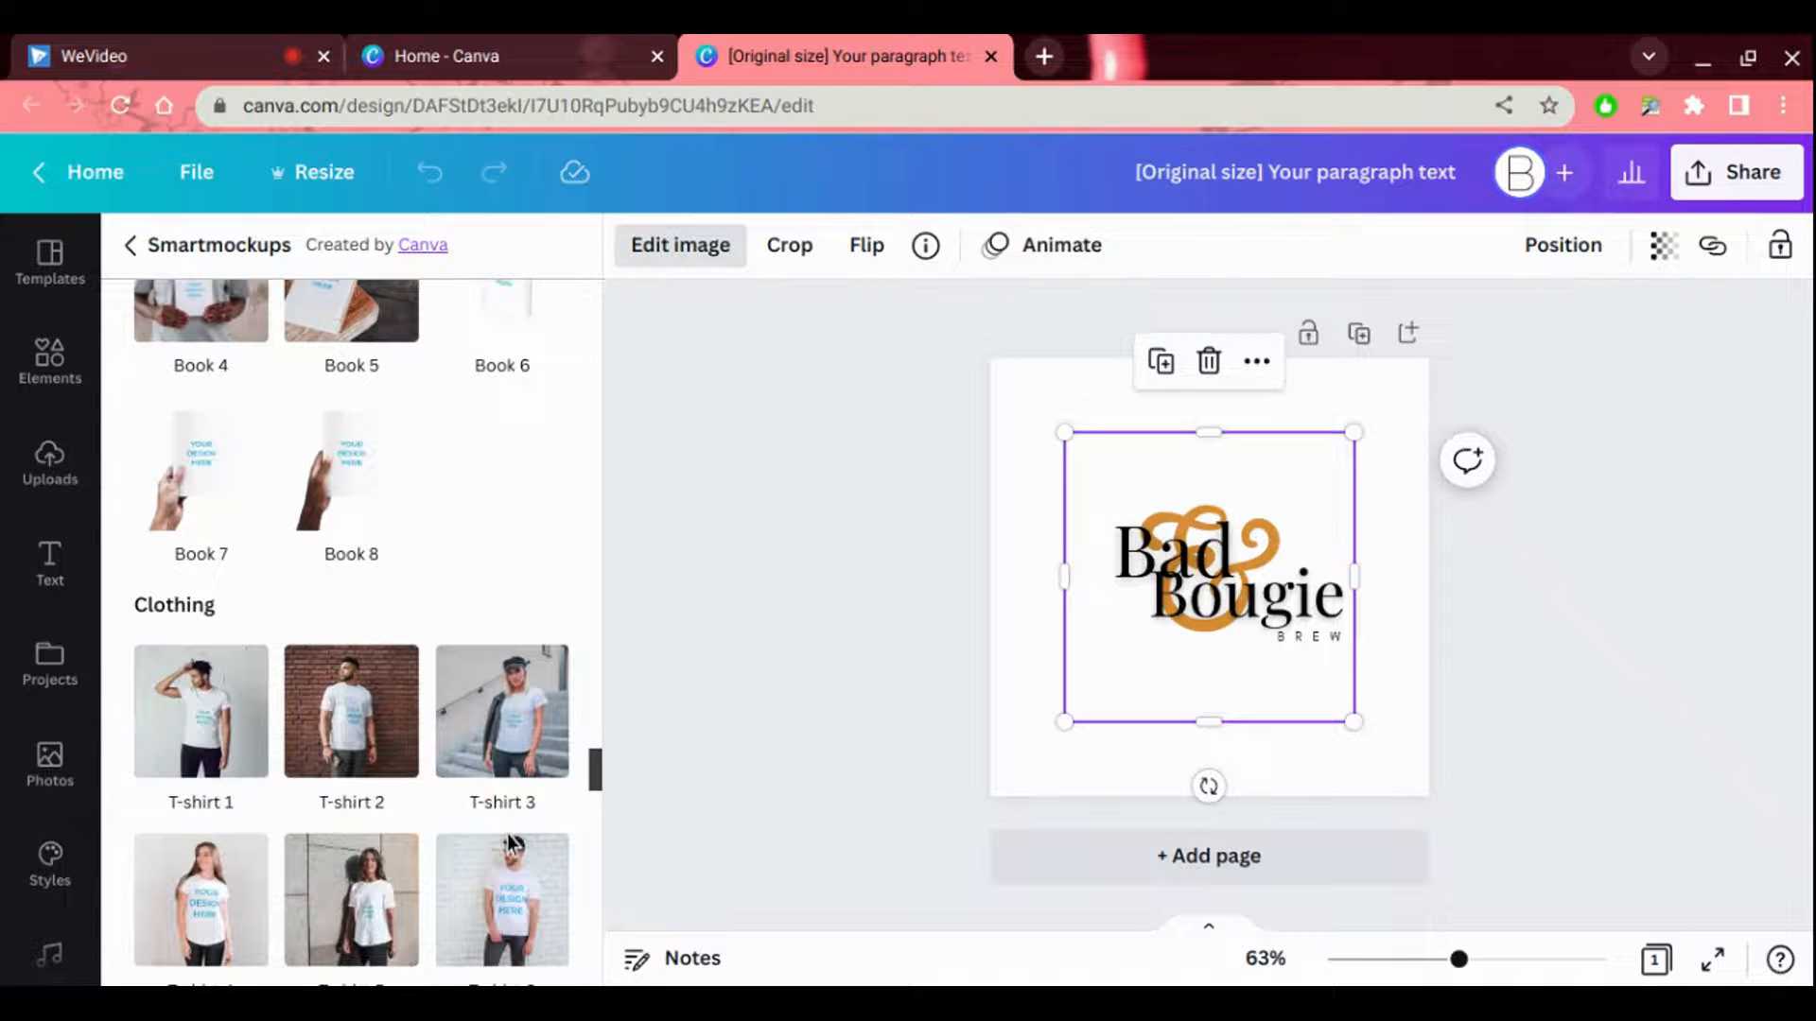
scroll(507, 842, "down", 5)
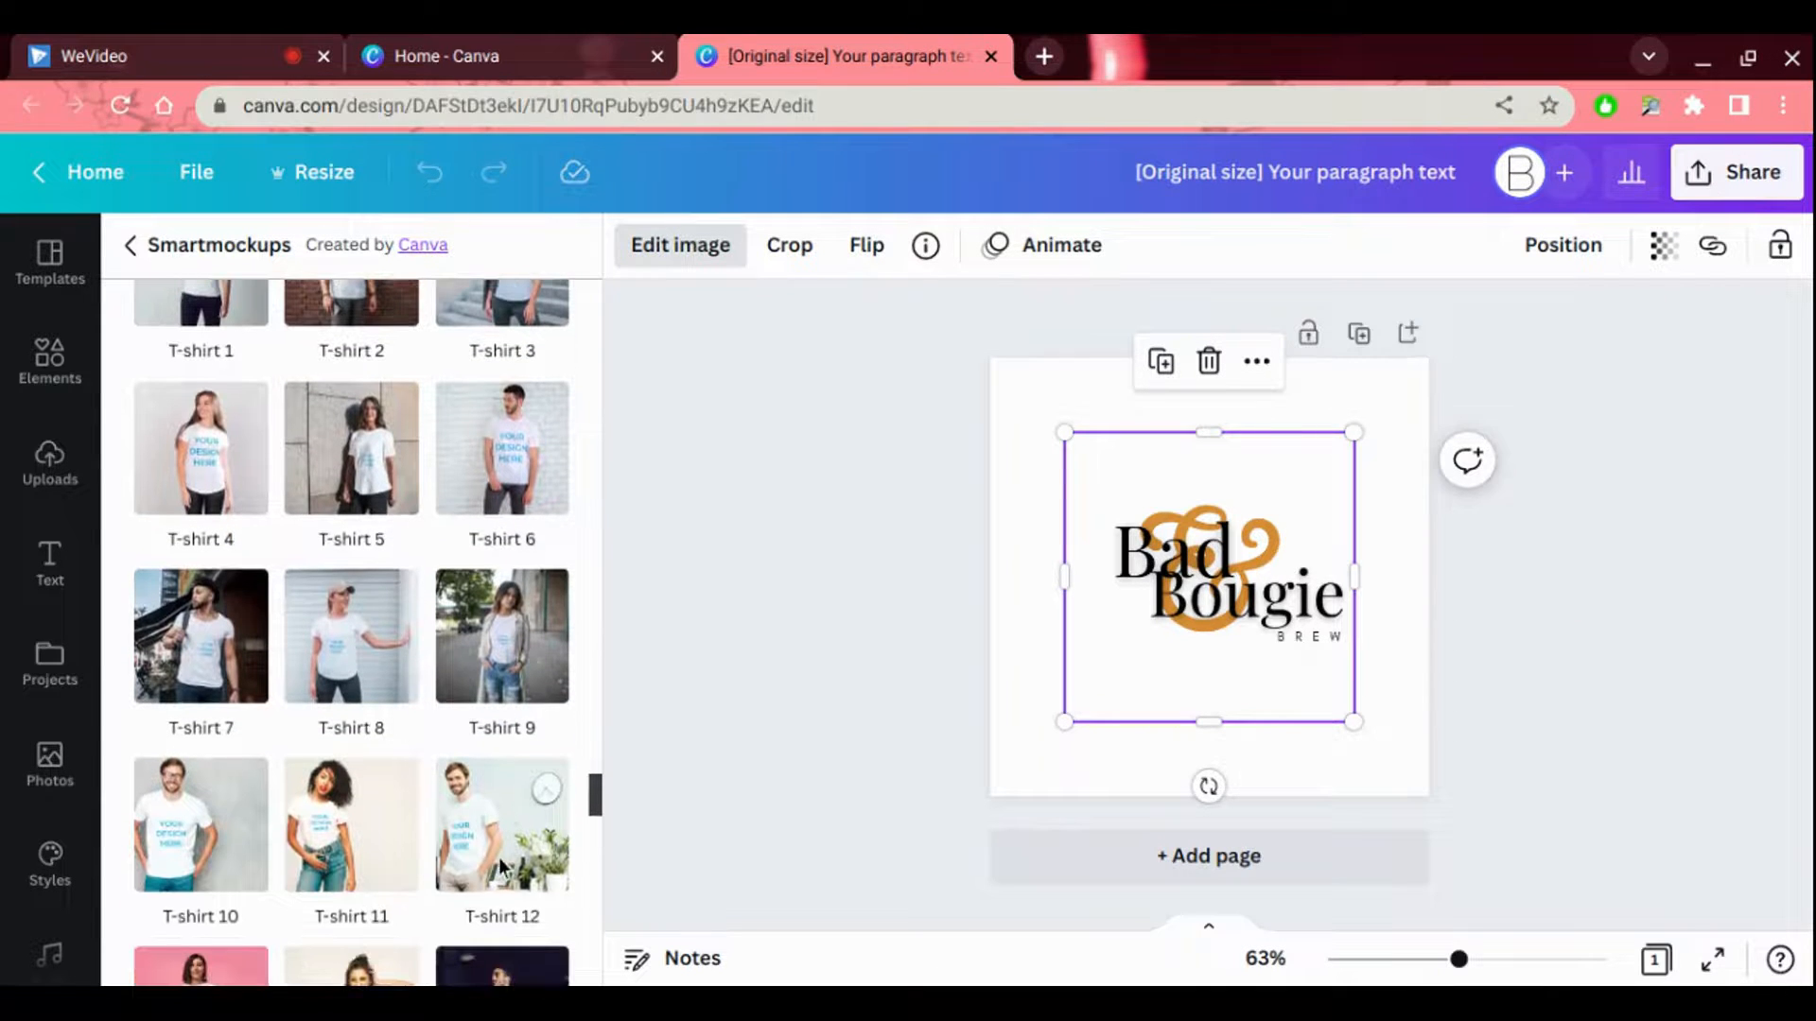
scroll(498, 860, "down", 3)
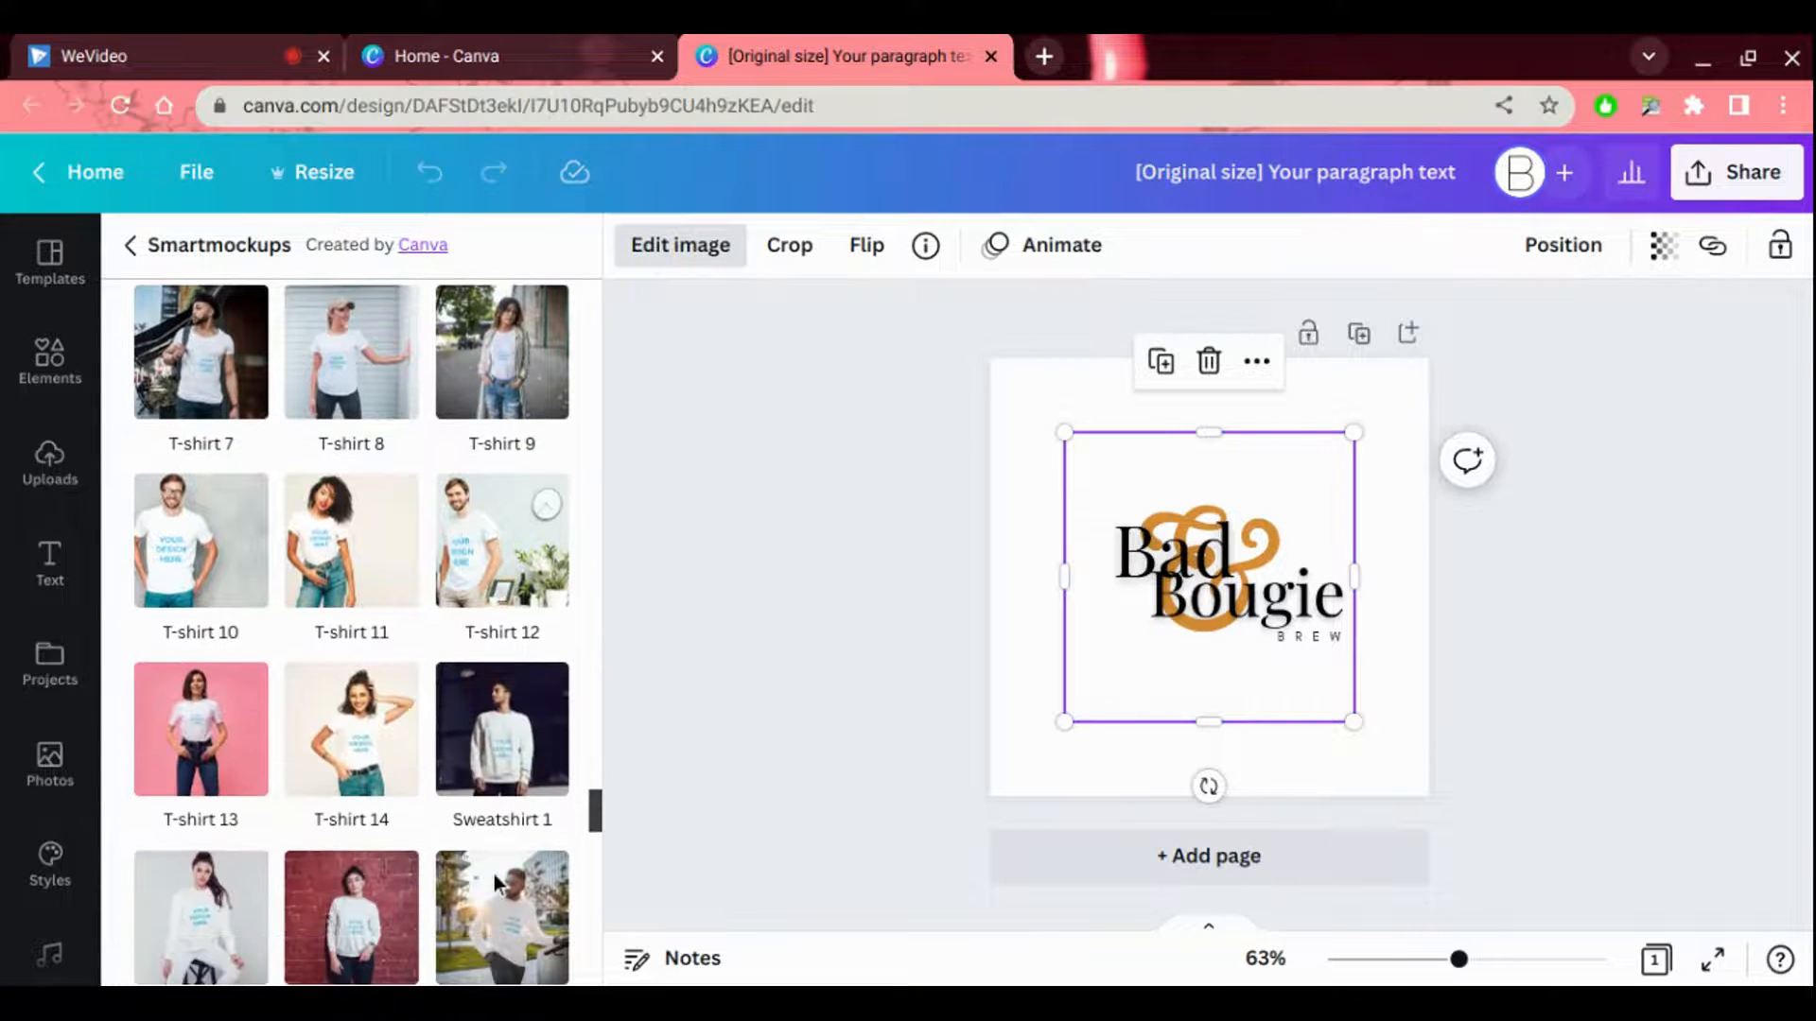
scroll(494, 876, "down", 5)
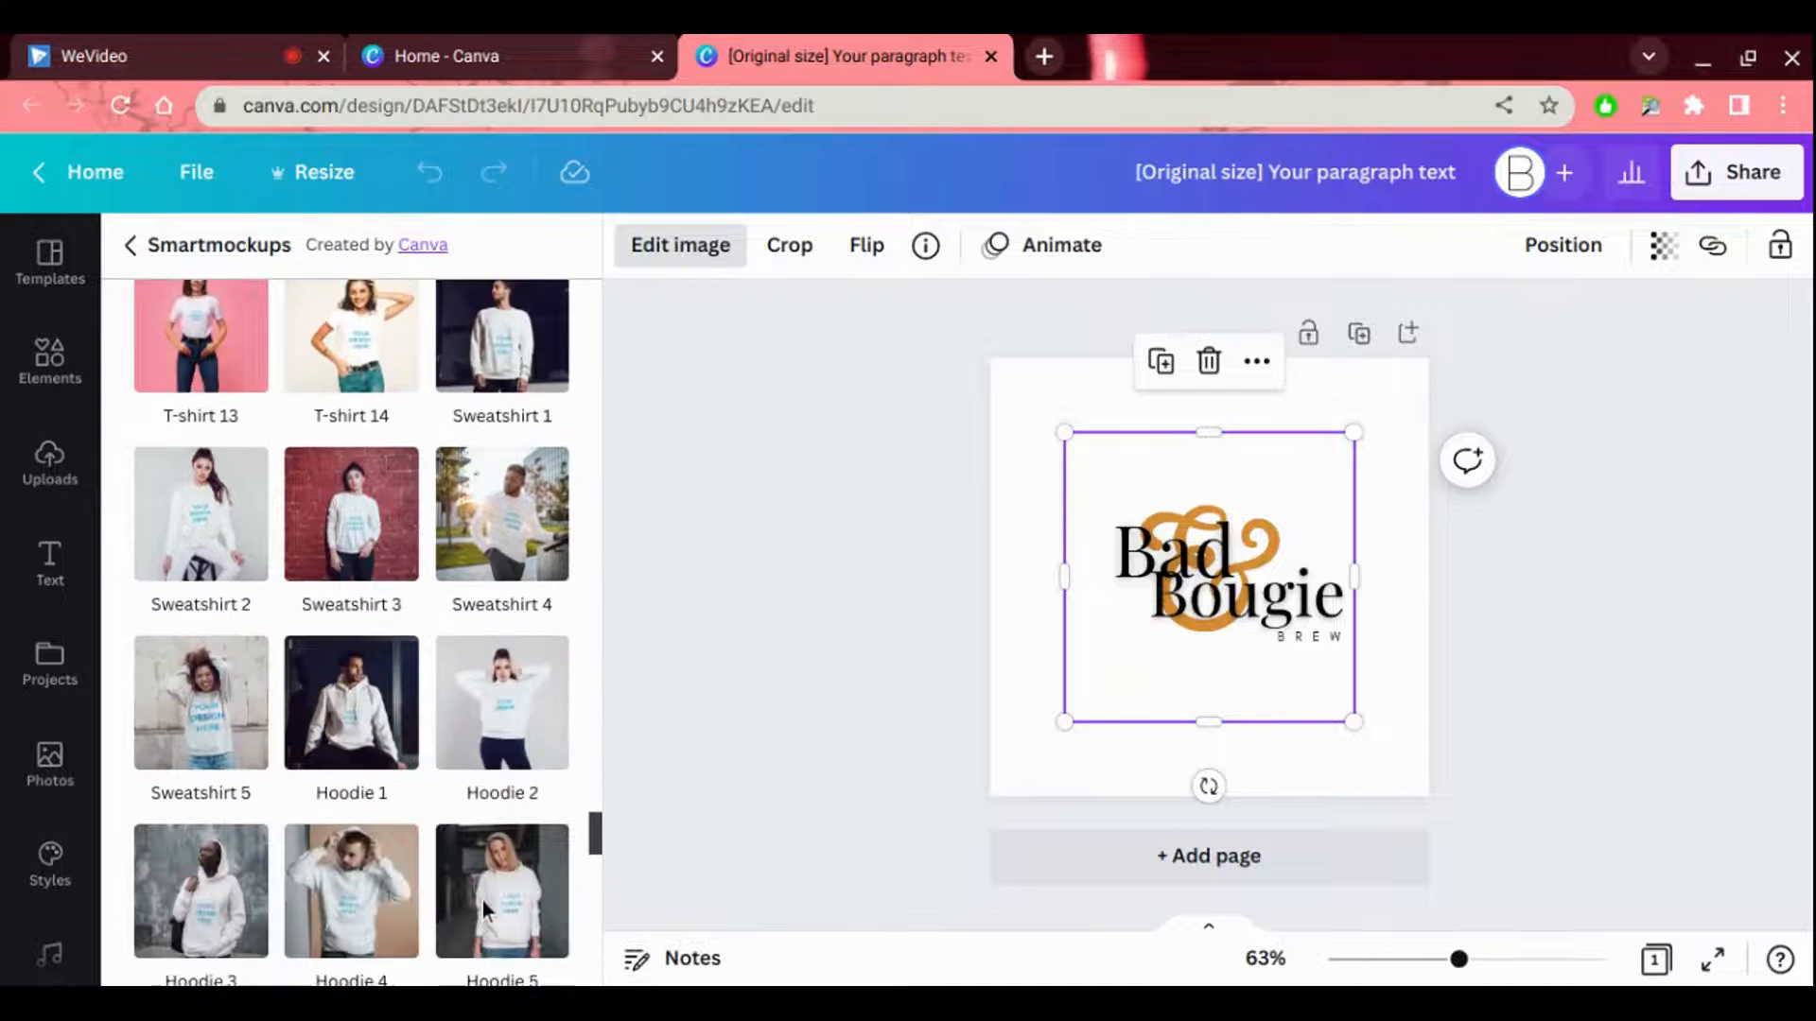
scroll(480, 905, "down", 12)
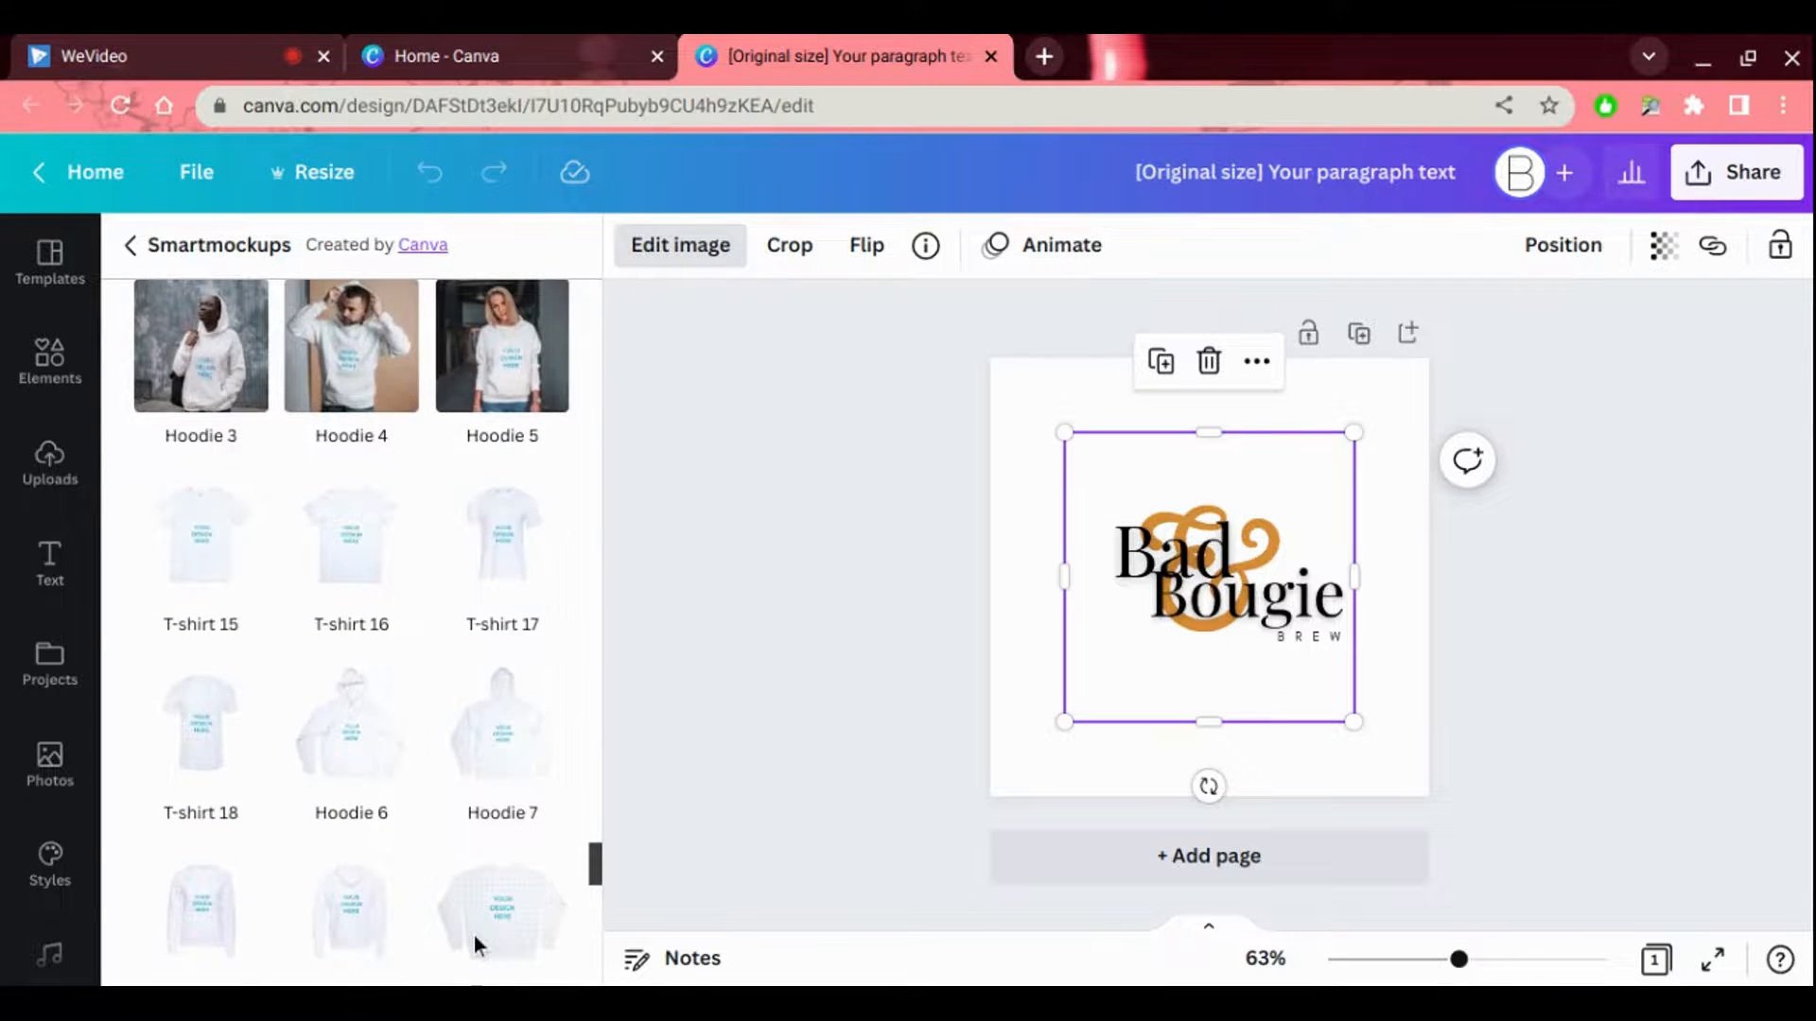
scroll(471, 957, "down", 6)
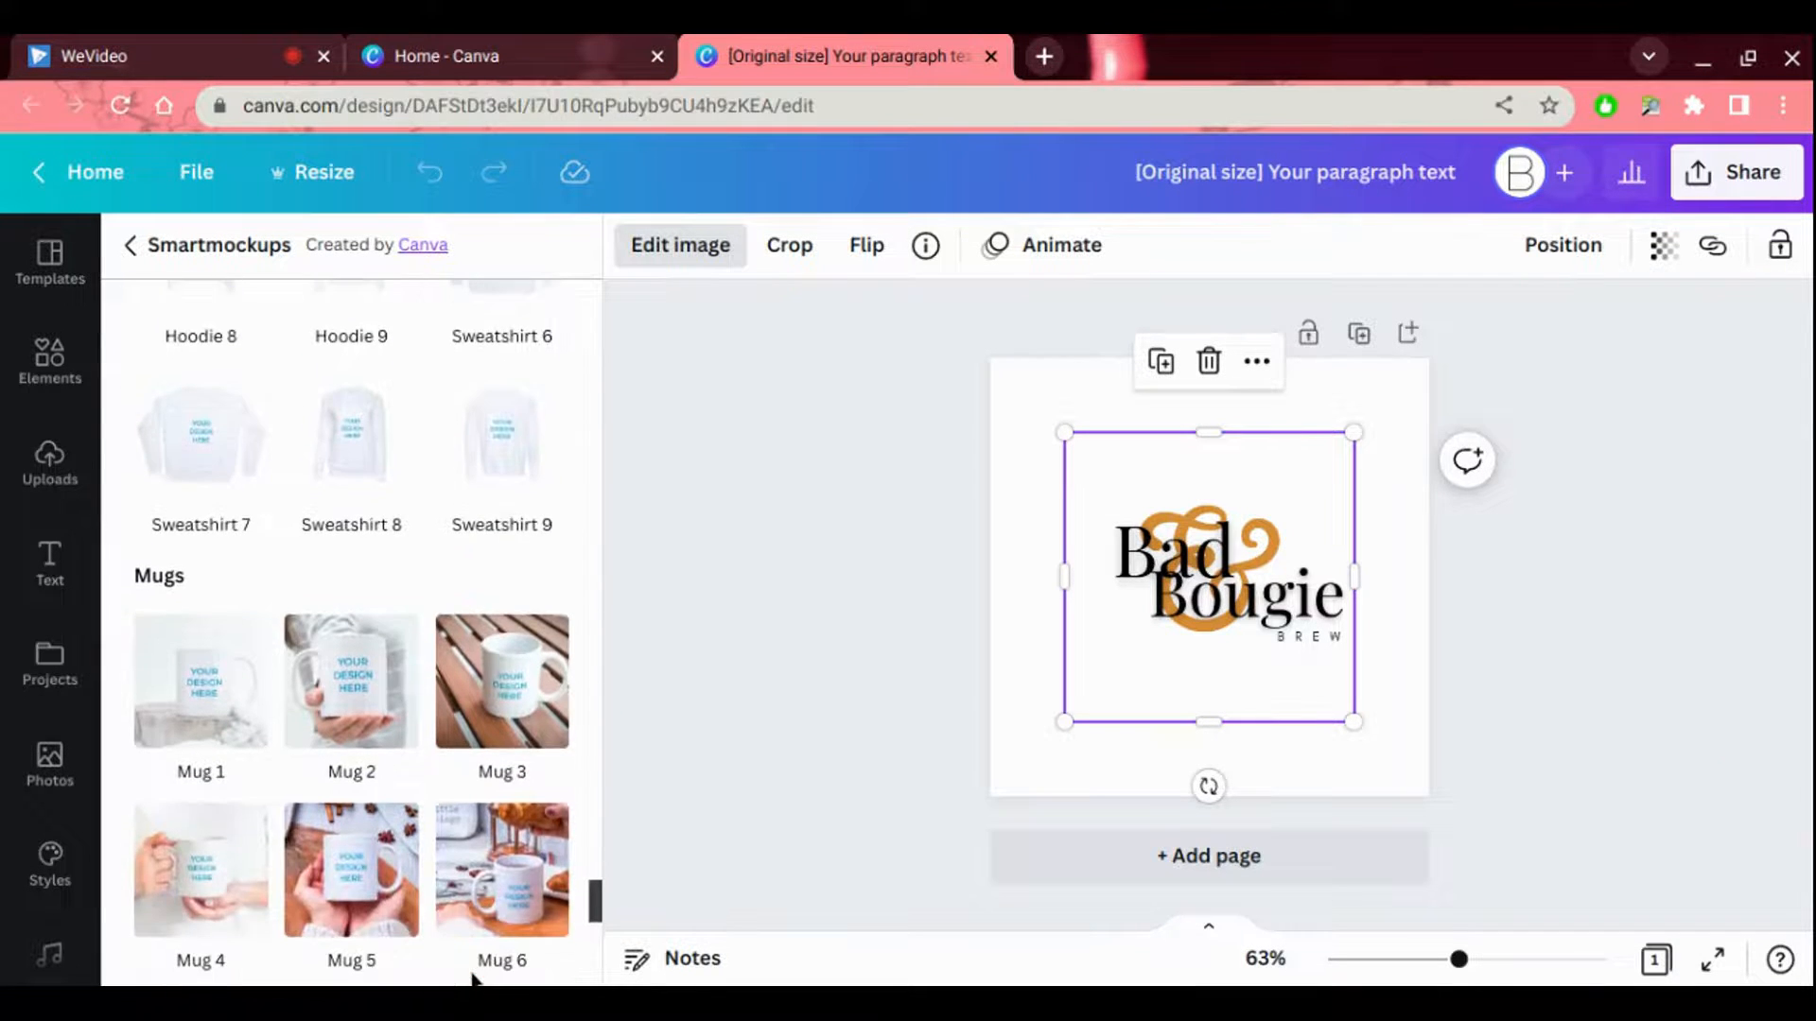
scroll(352, 632, "down", 4)
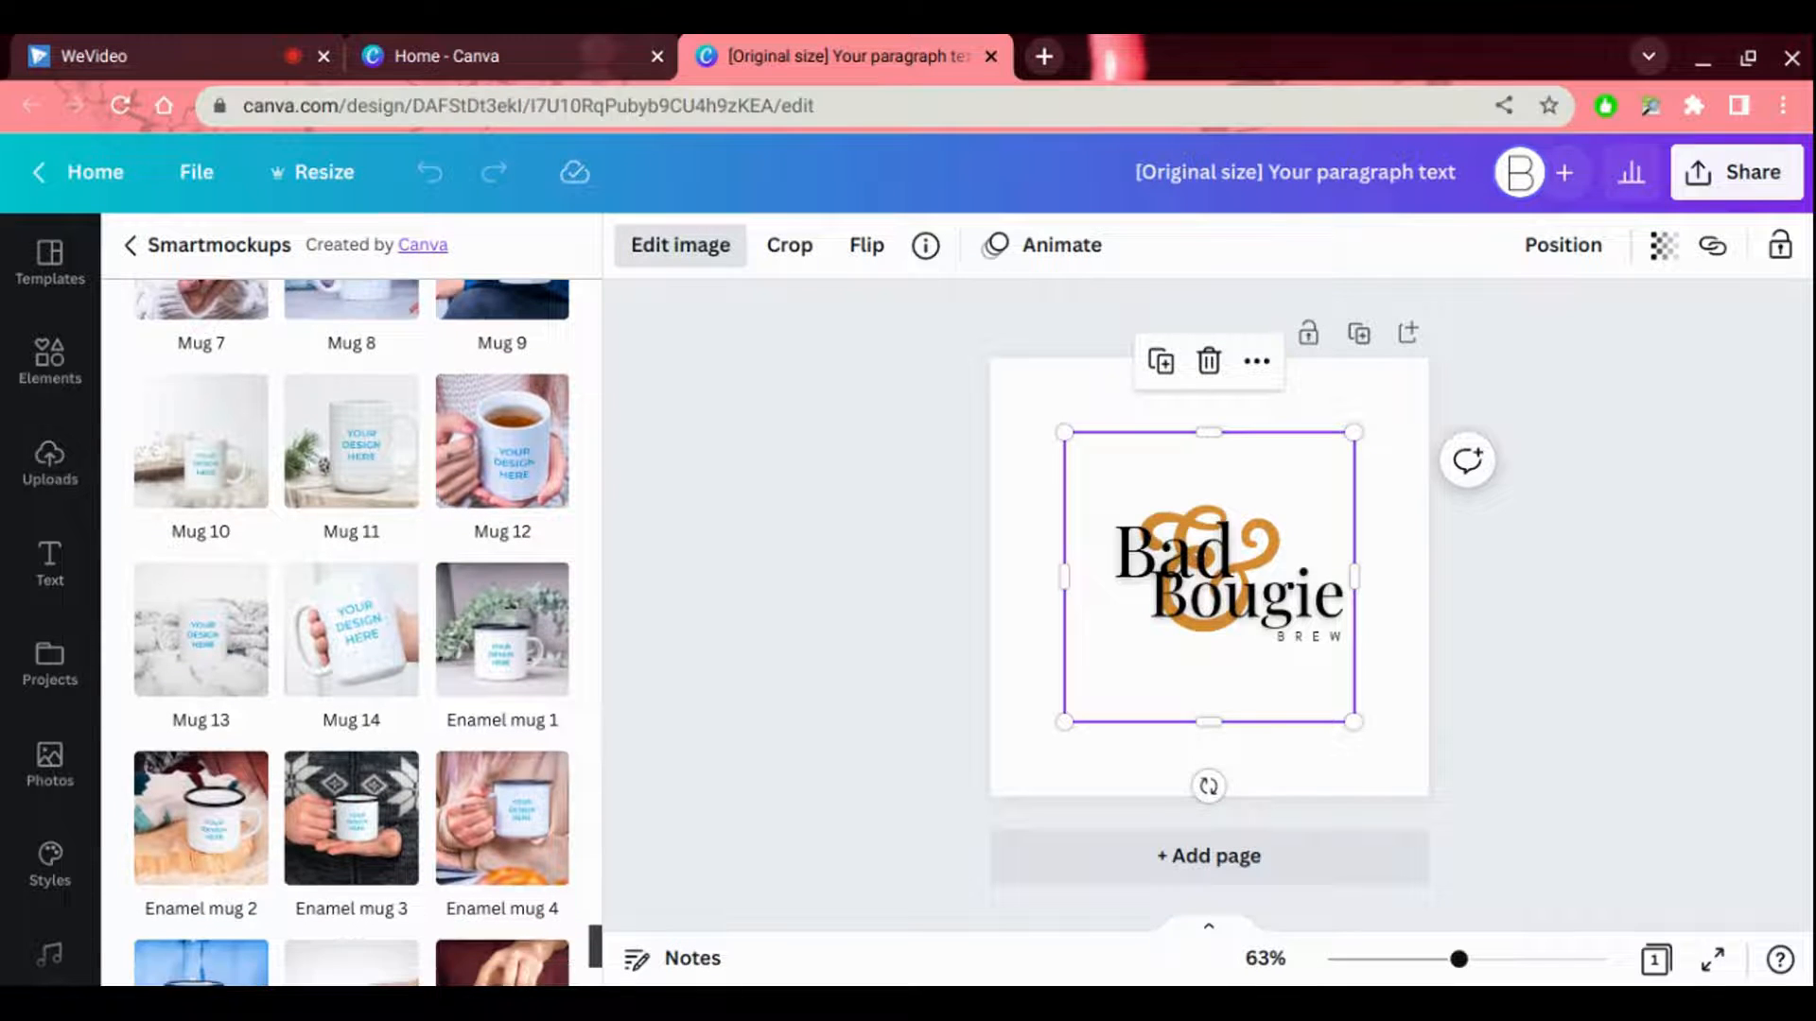
scroll(352, 633, "down", 3)
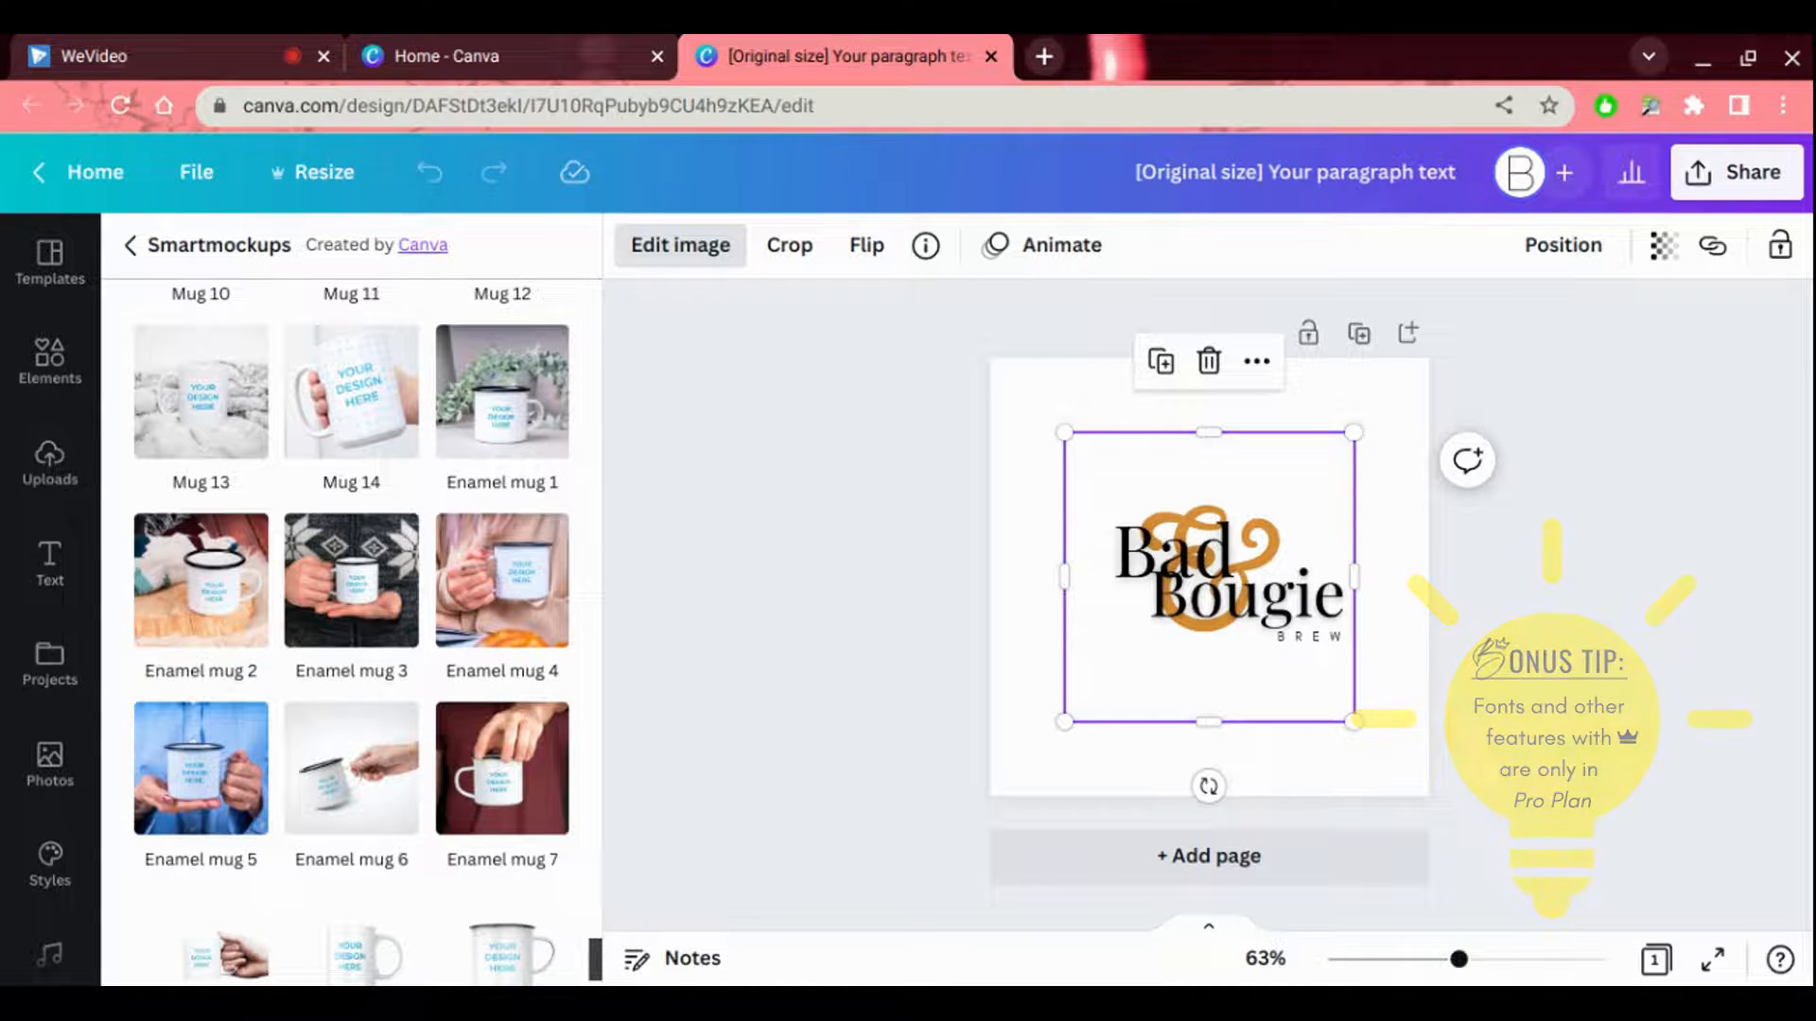
scroll(594, 960, "down", 1)
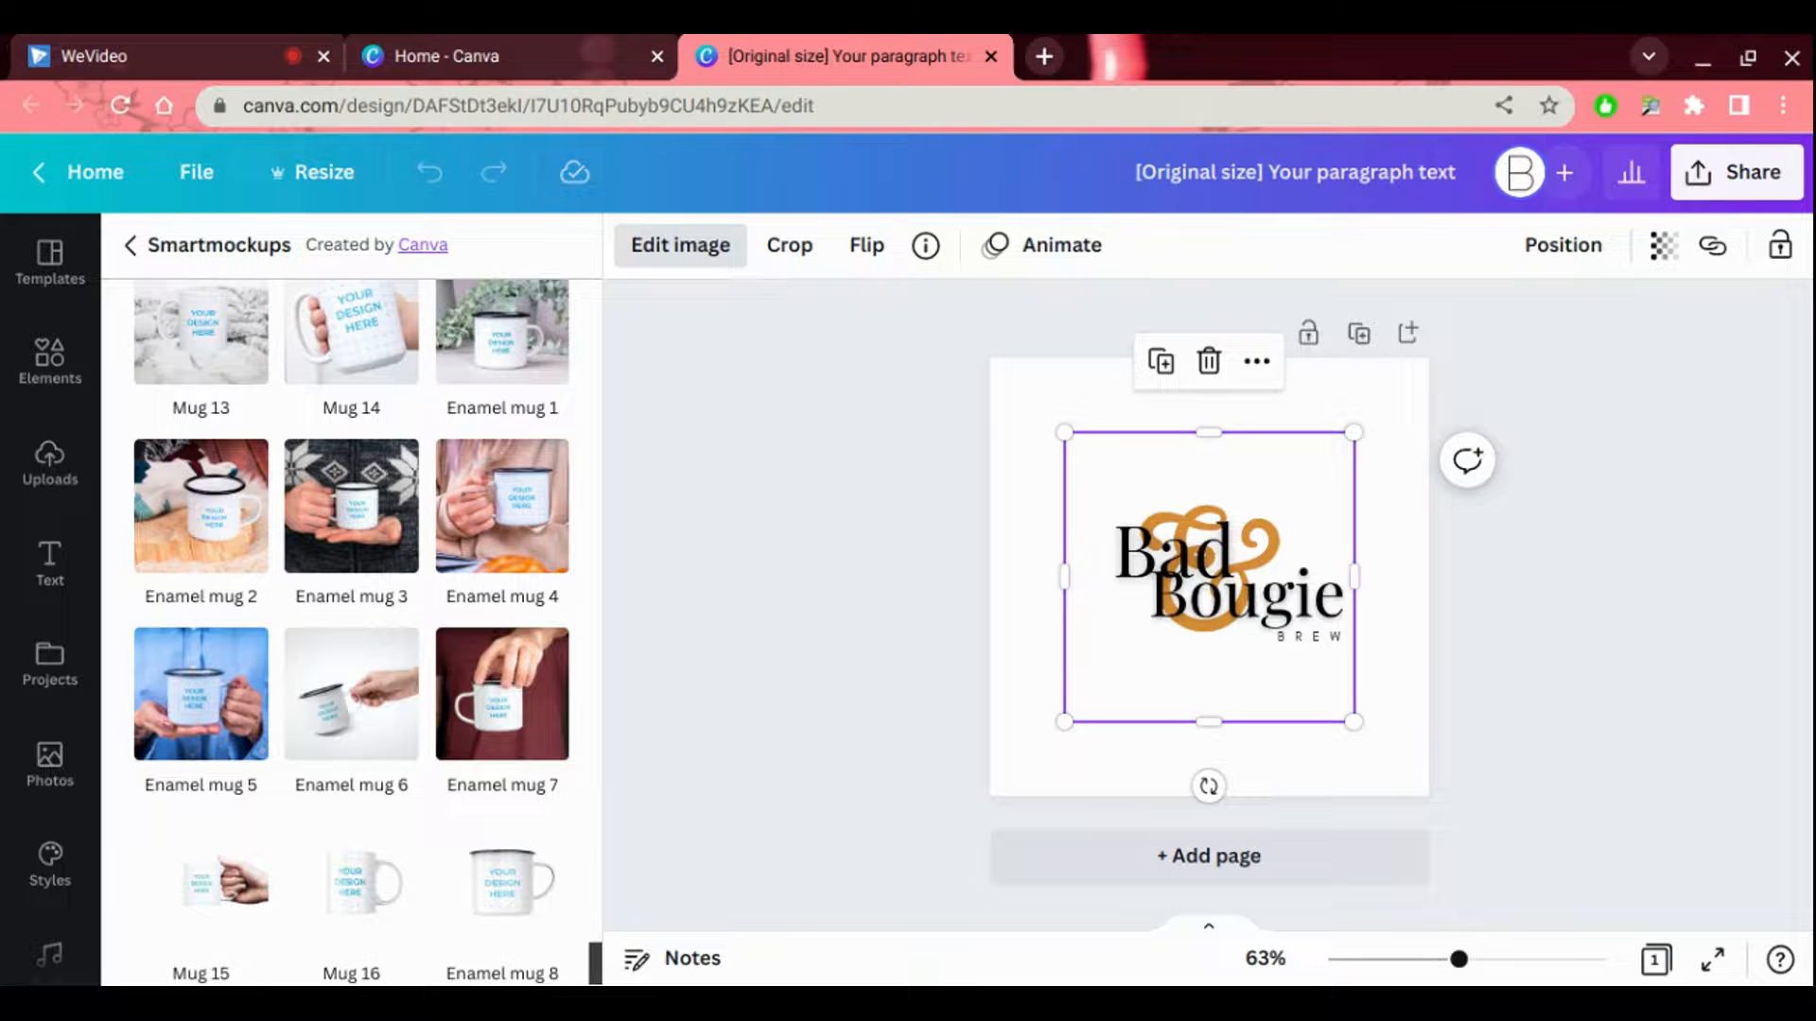
Step: Apply the Mug 13 mockup to the logo image
scroll(594, 960, "up", 1)
scroll(594, 960, "up", 3)
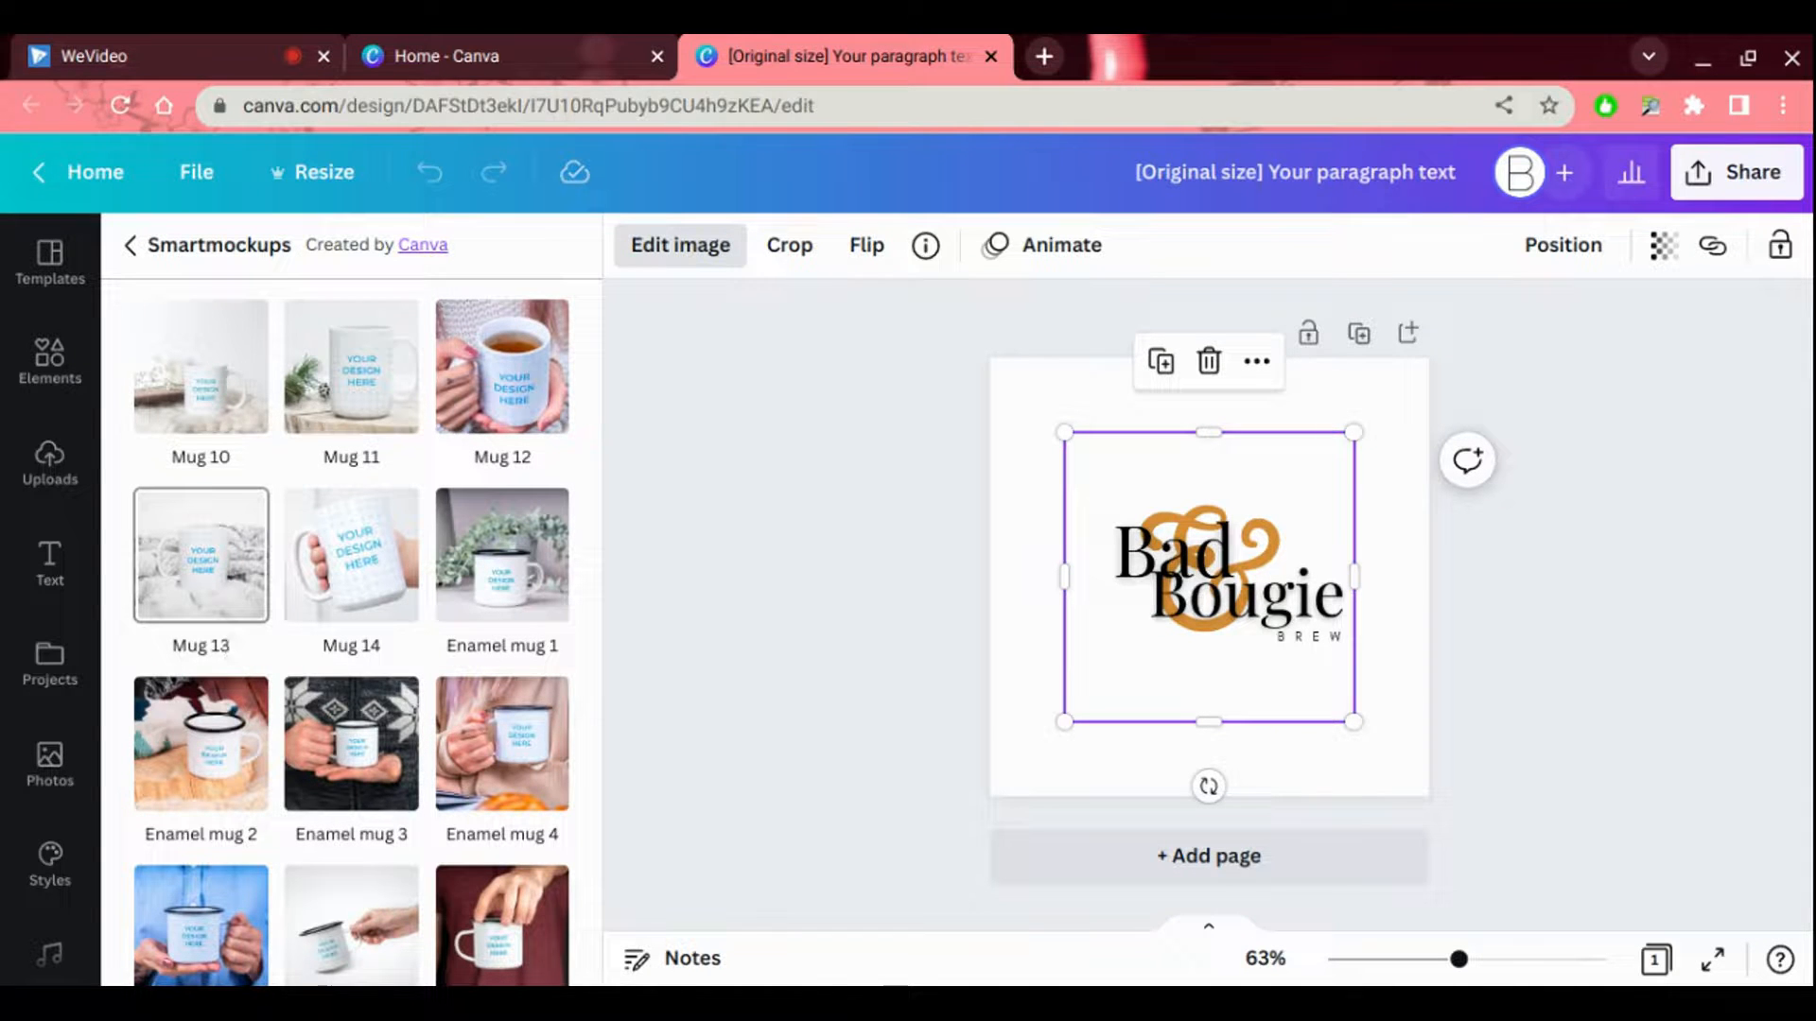
left_click(231, 647)
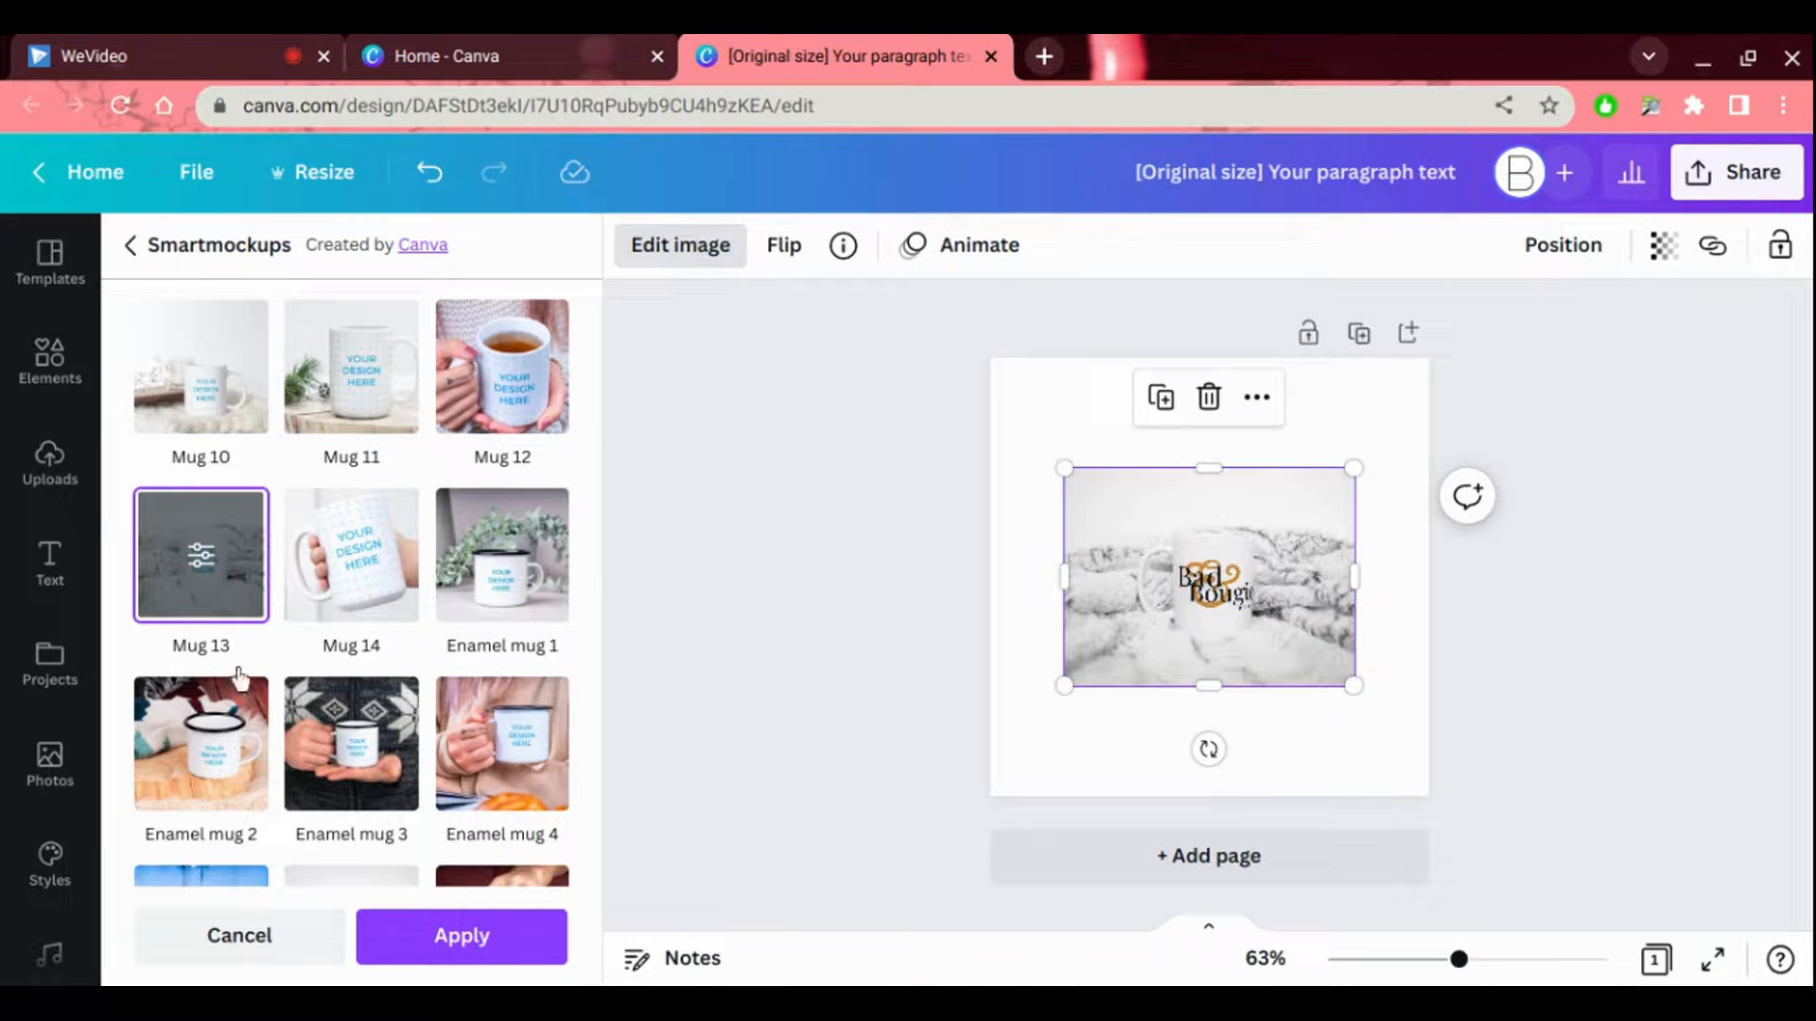
left_click(444, 936)
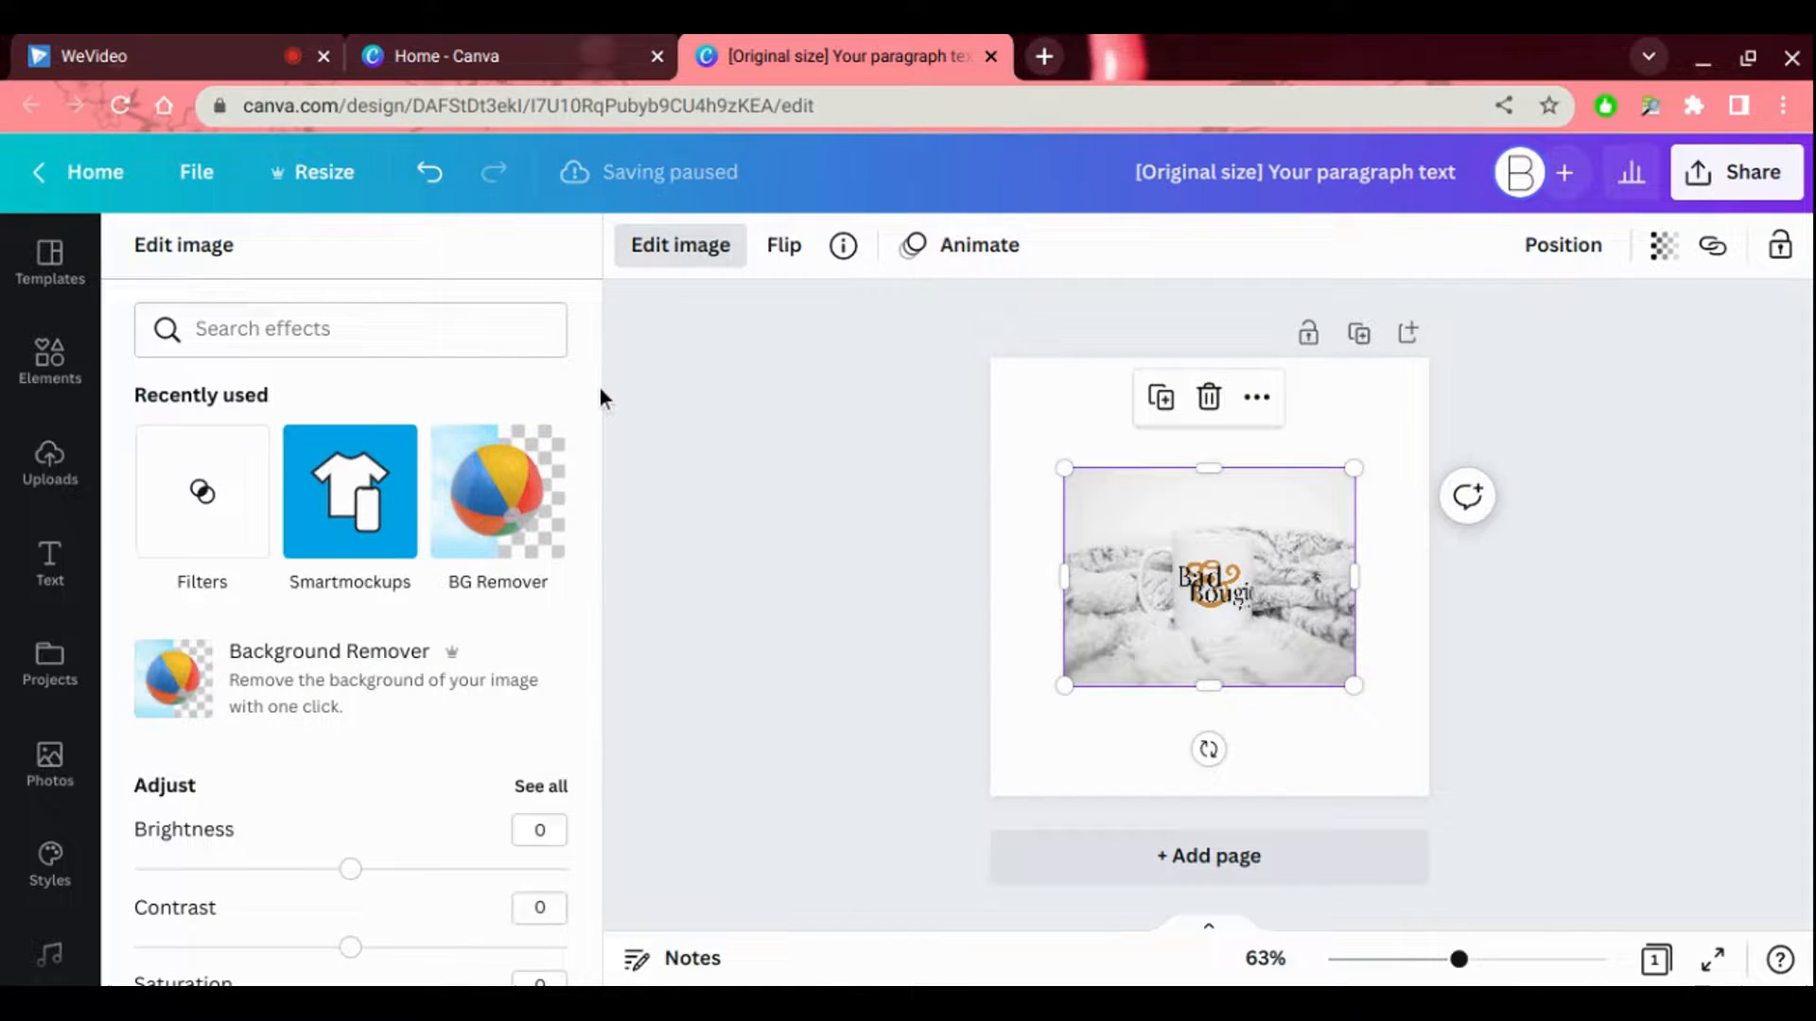
Step: Inspect the mug mockup up close, then leave image editing with the whole page in view
left_click_drag(600, 384, 593, 452)
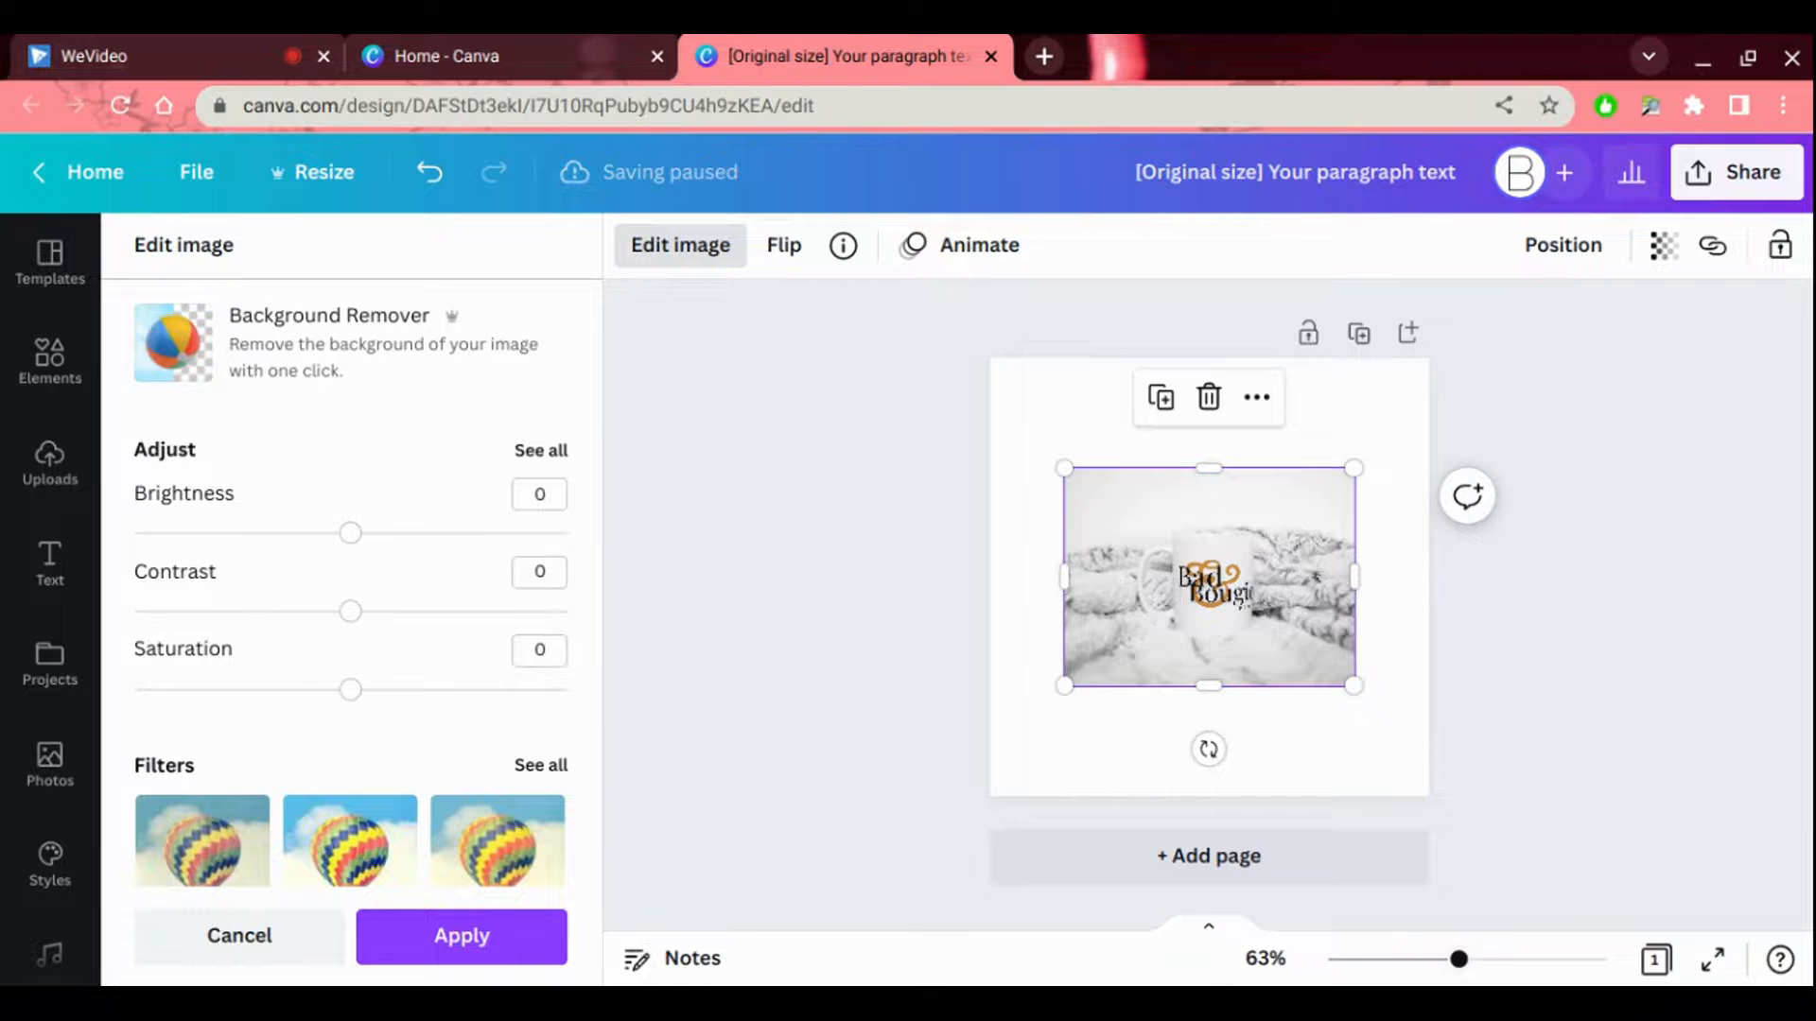
key("ctrl+0")
key("ctrl+shift+0")
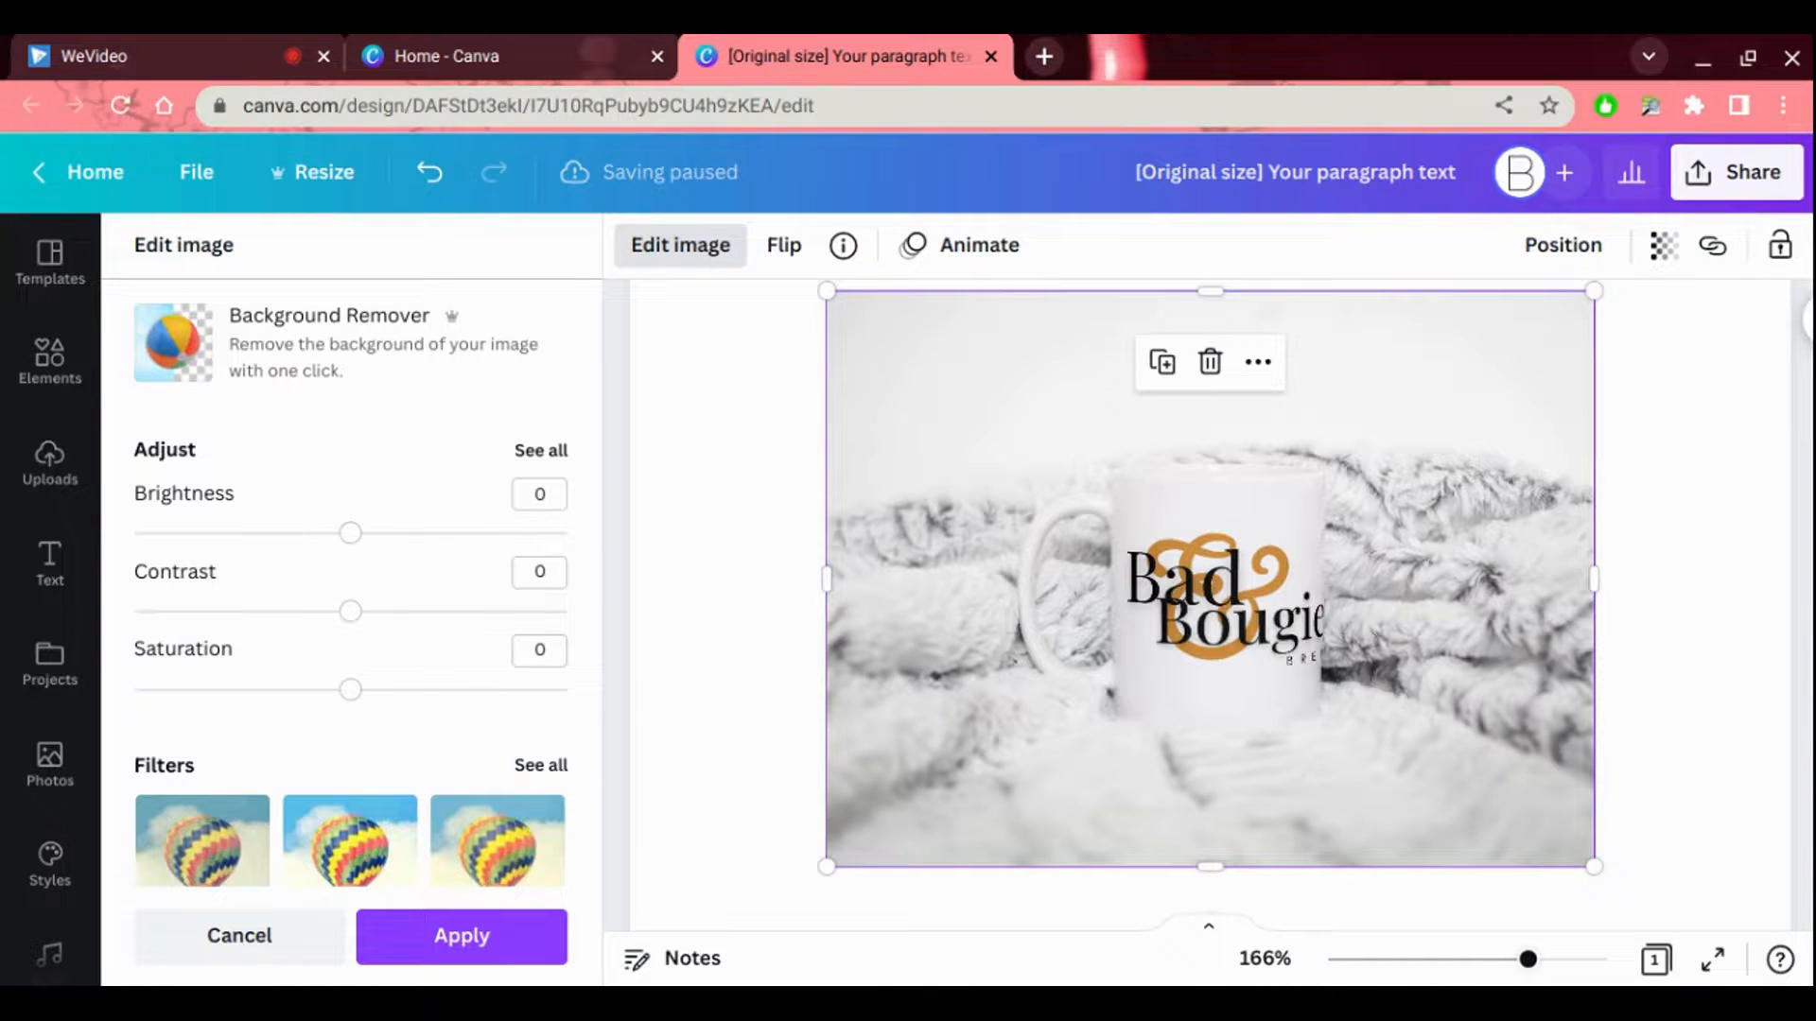
key("ctrl+minus")
key("ctrl+minus")
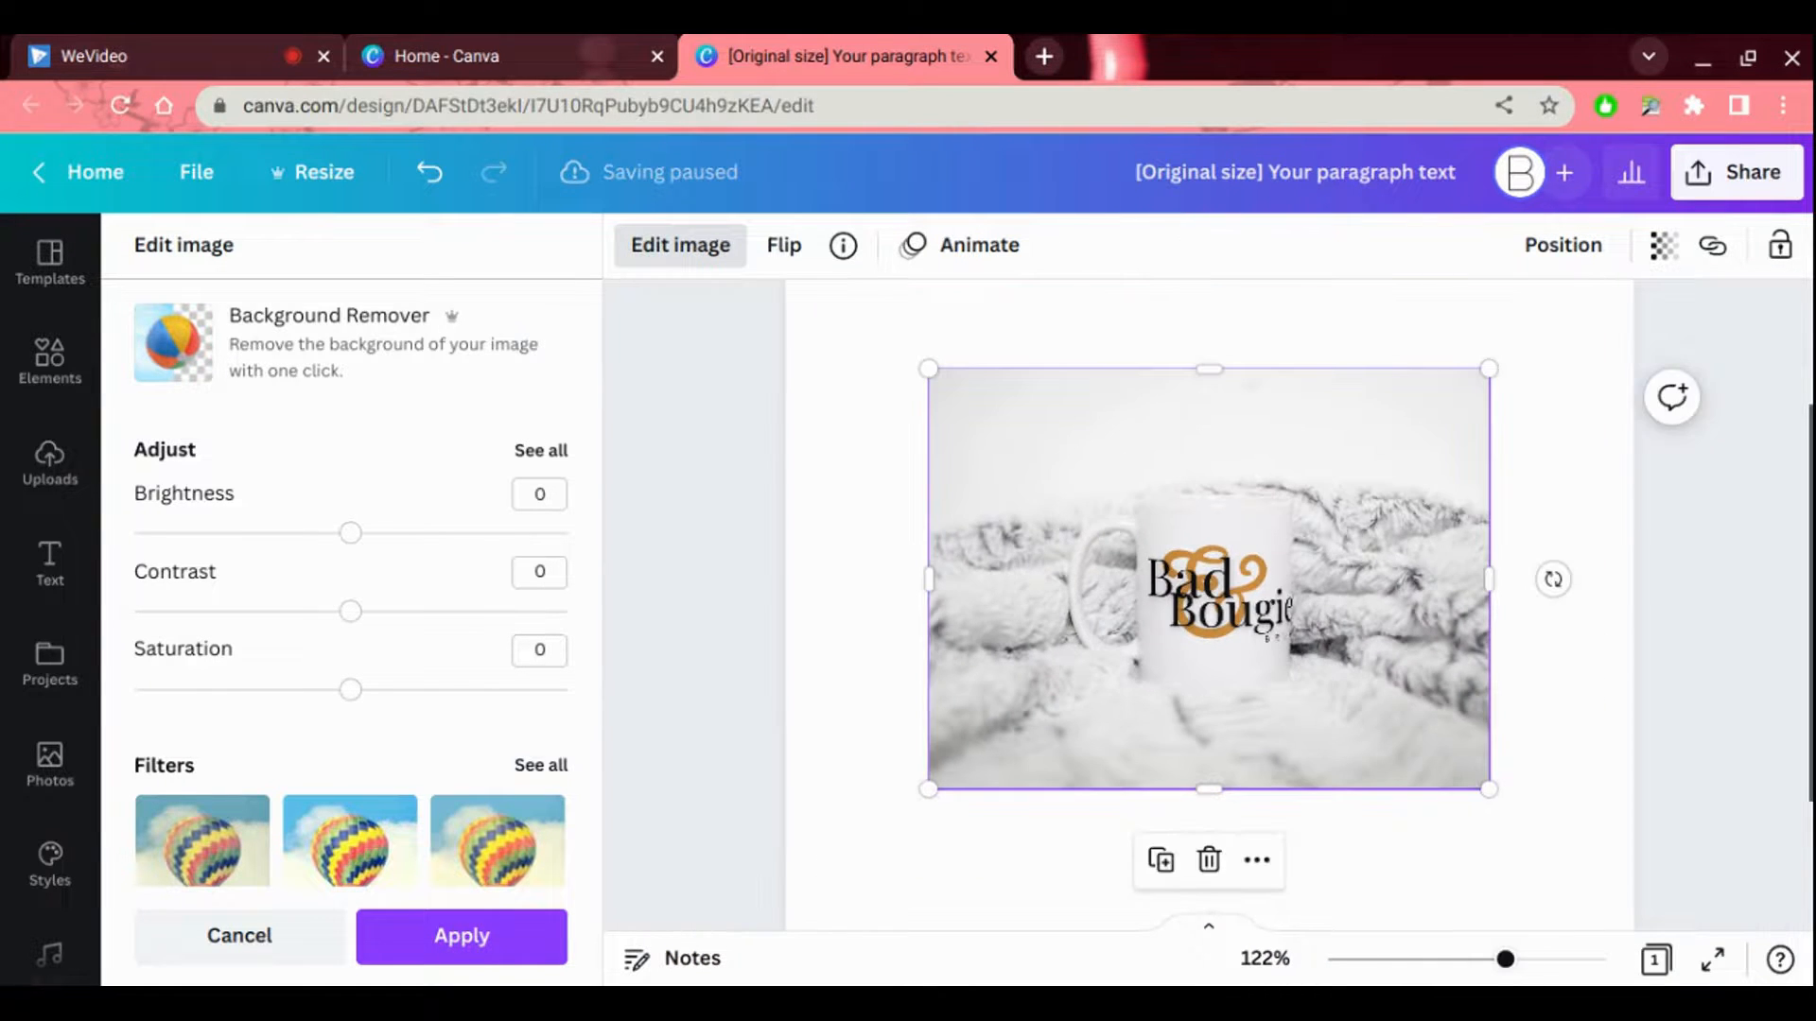
left_click(1462, 885)
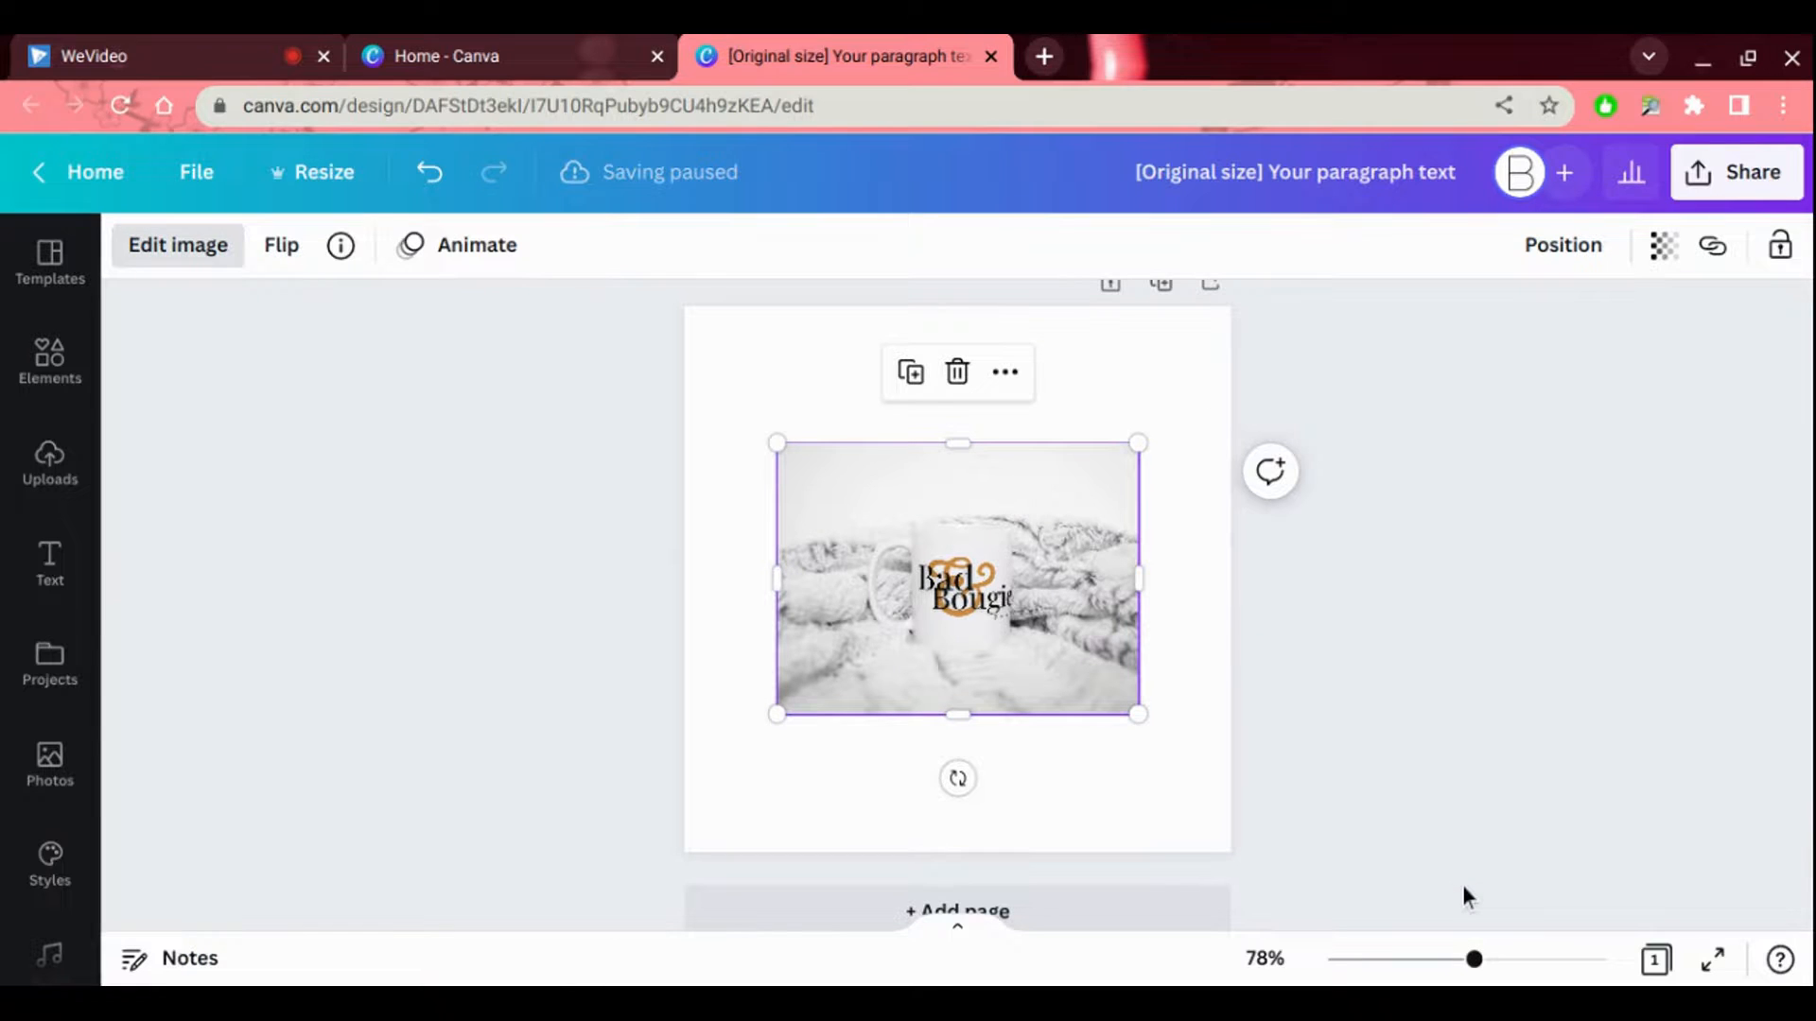
left_click(1128, 844)
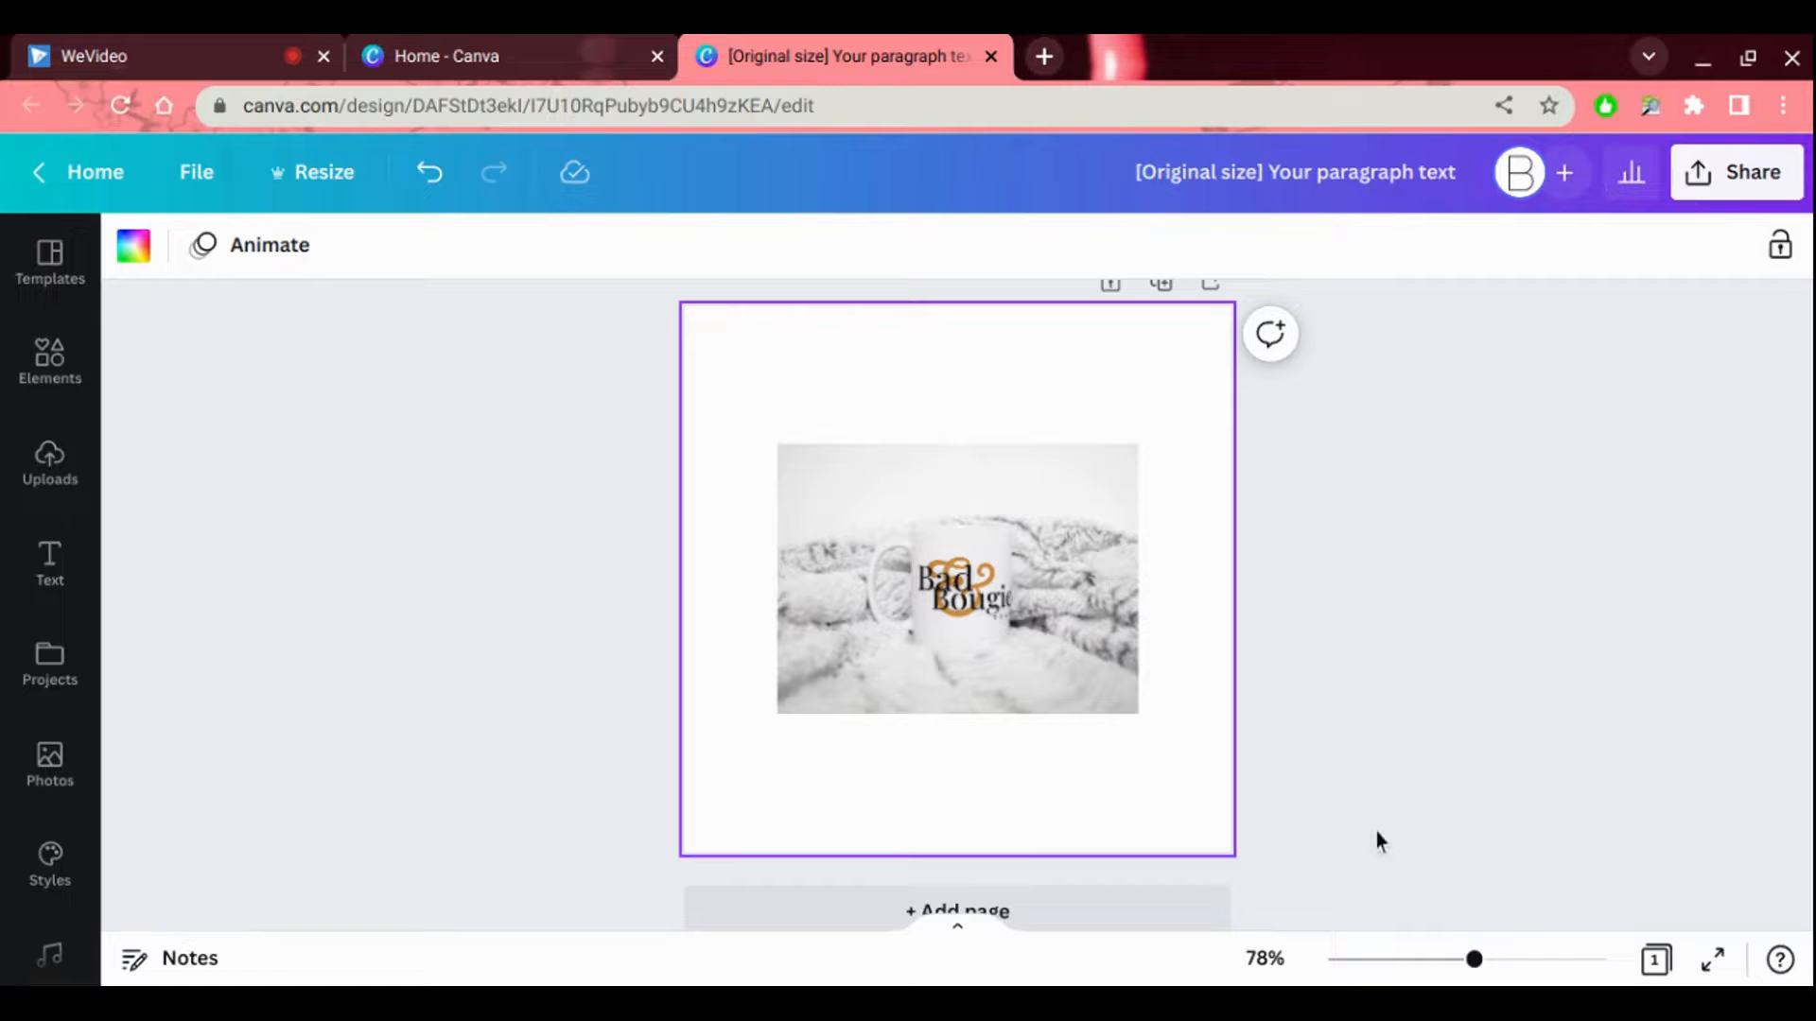
Step: Download the mug mockup design as a PNG at size 1 (500 × 500 px)
left_click(1723, 206)
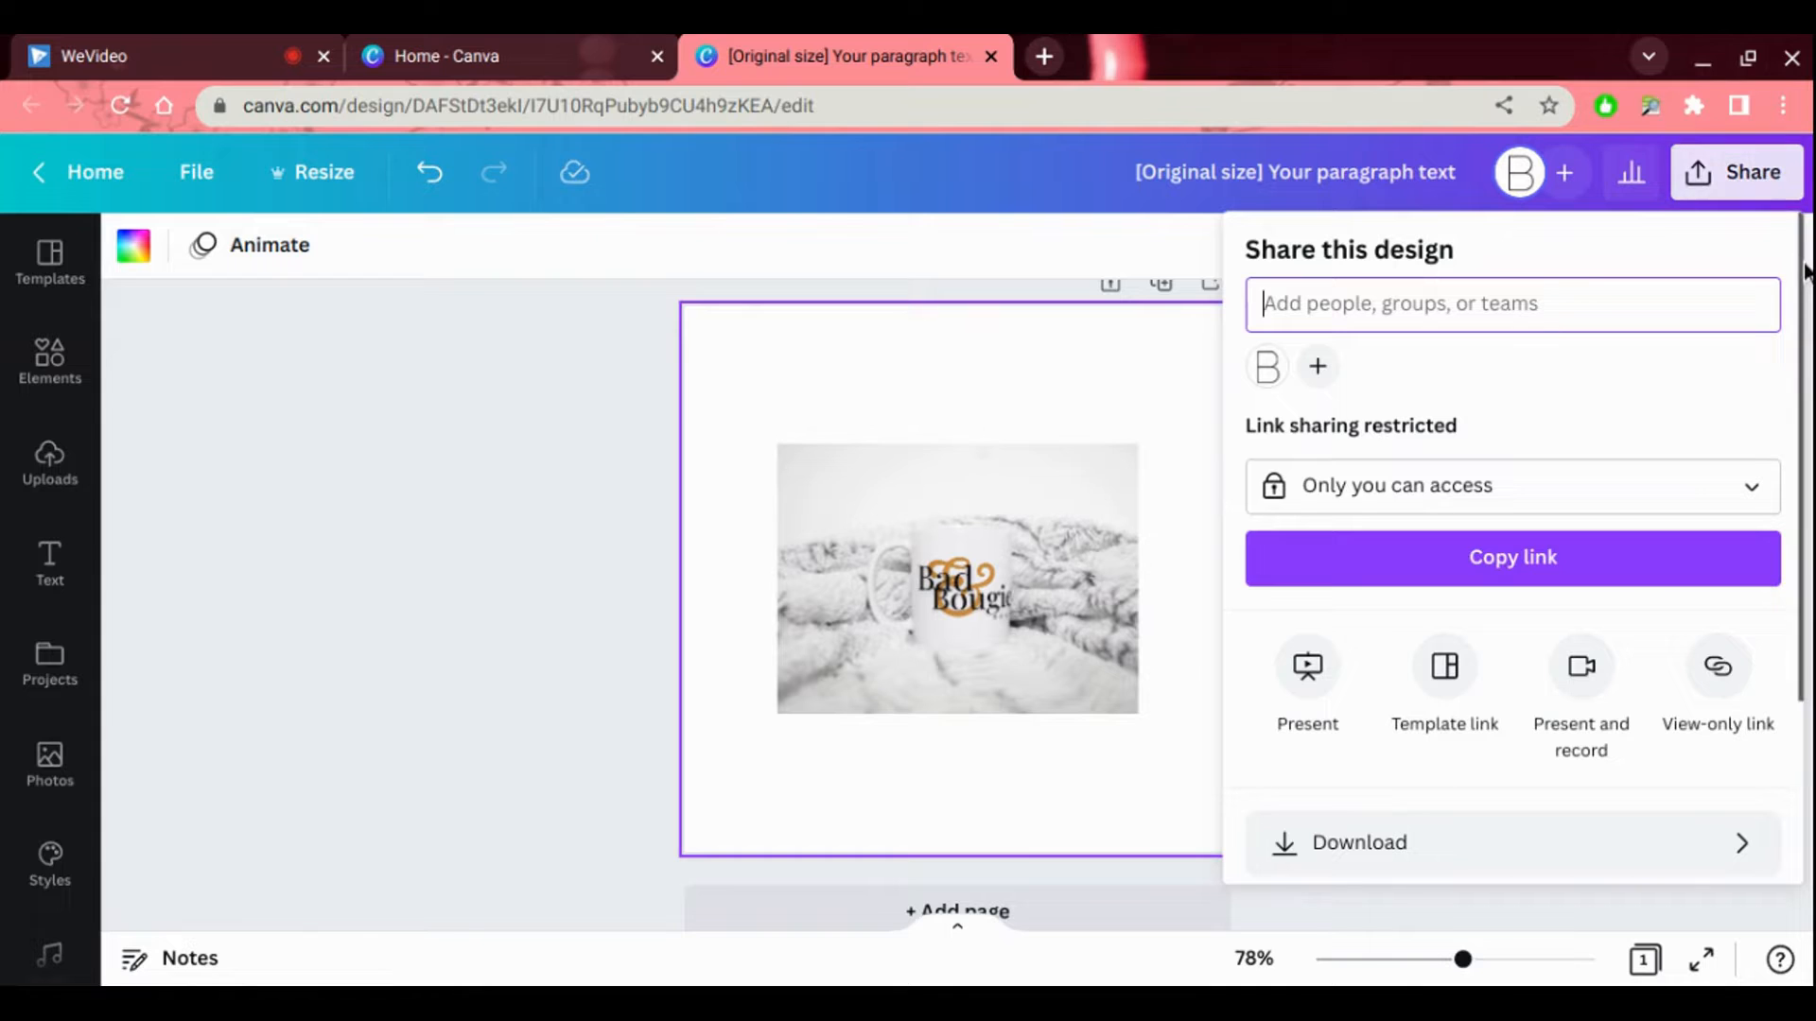
scroll(1707, 568, "down", 3)
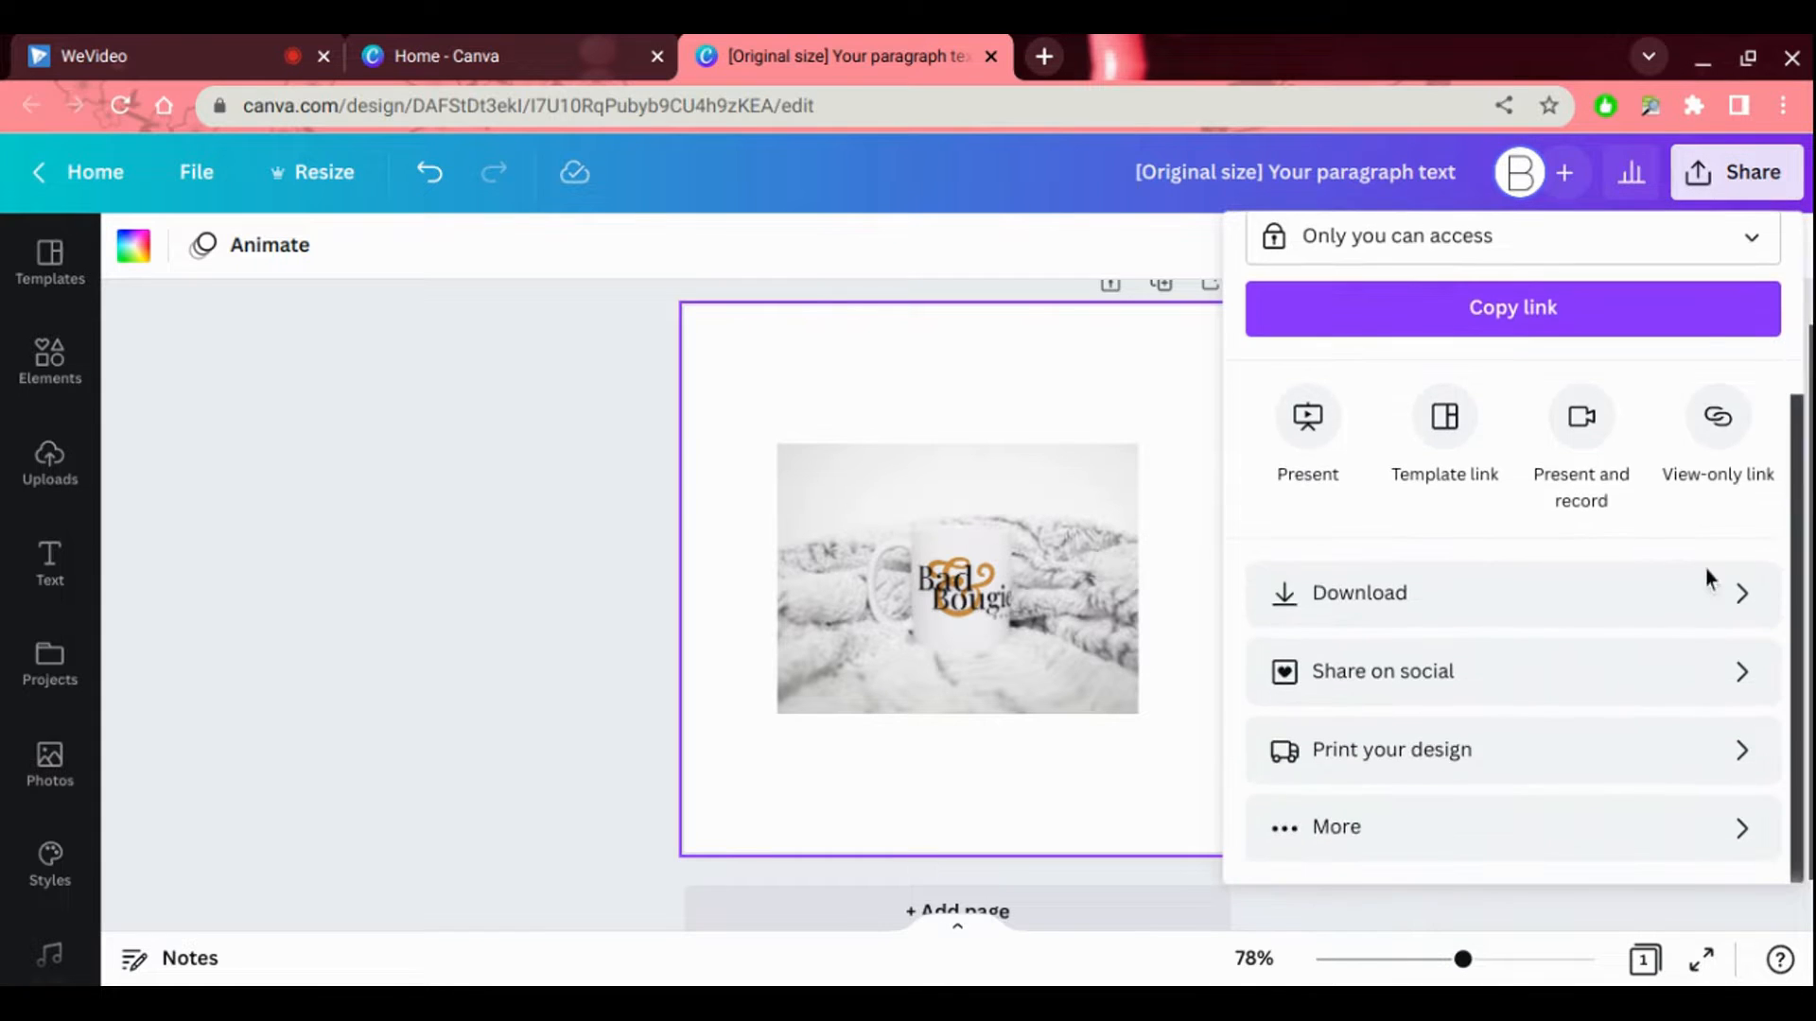
left_click(1707, 582)
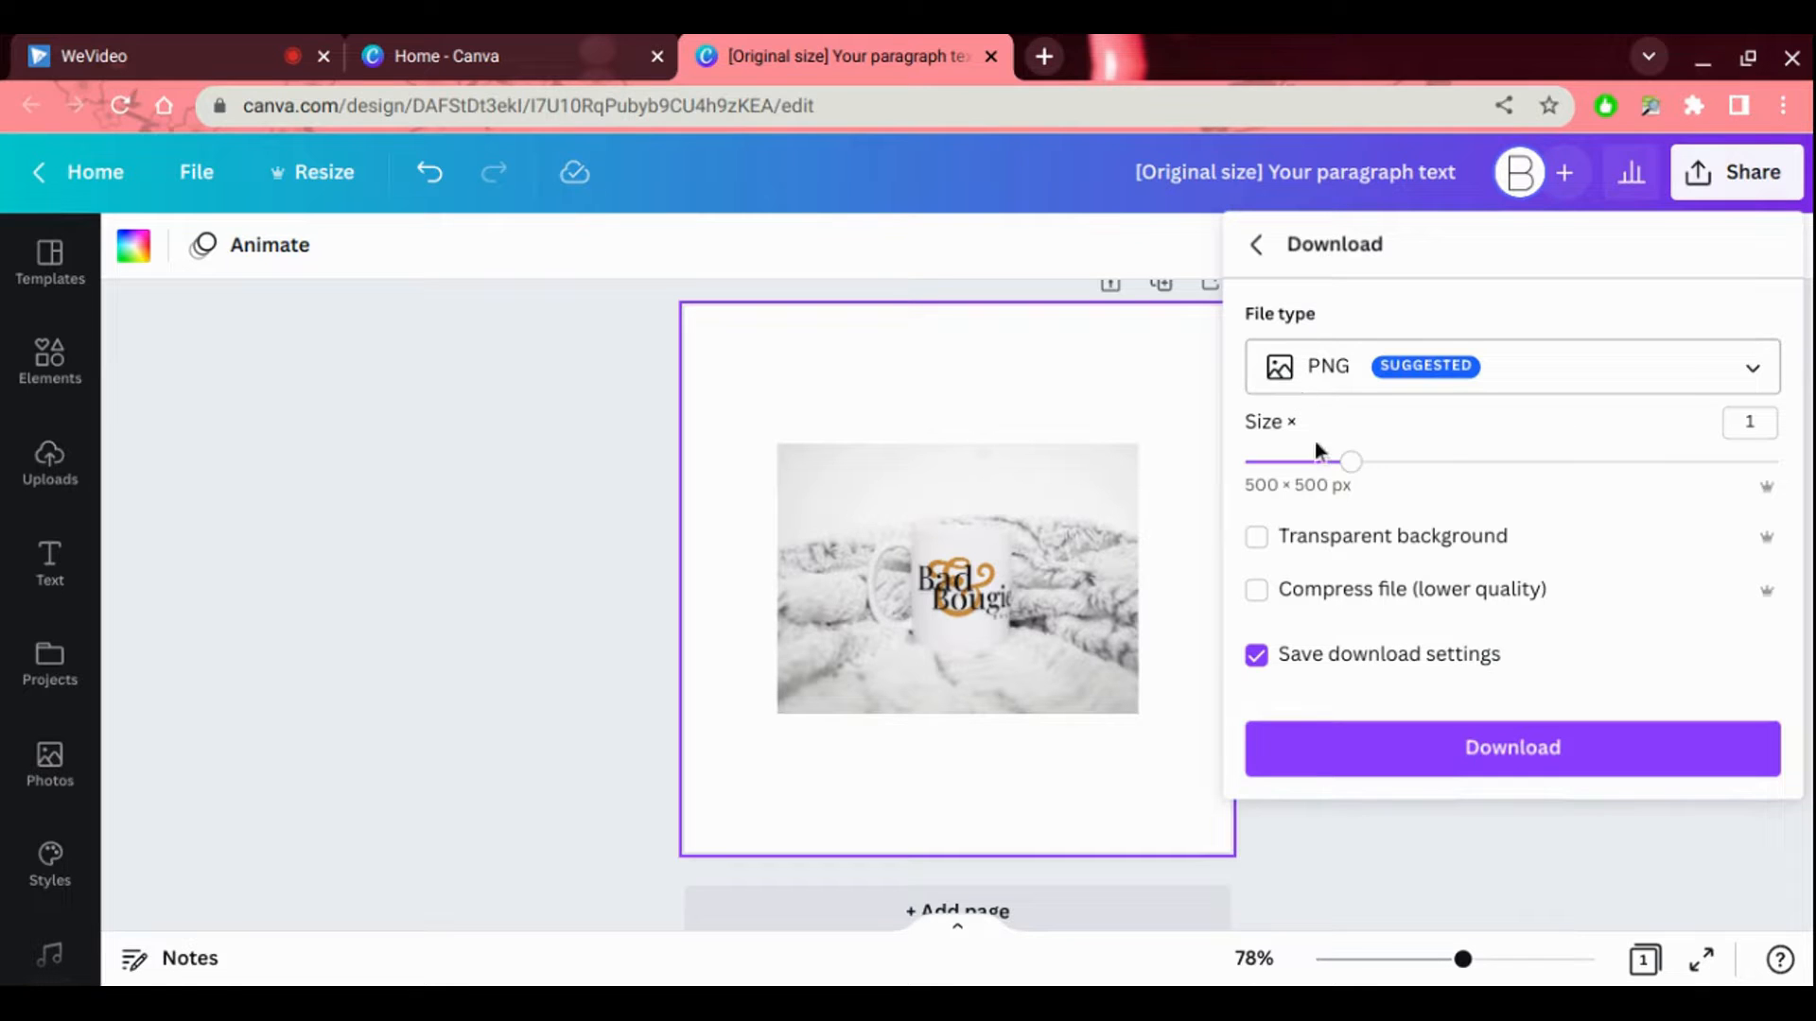
left_click(1694, 388)
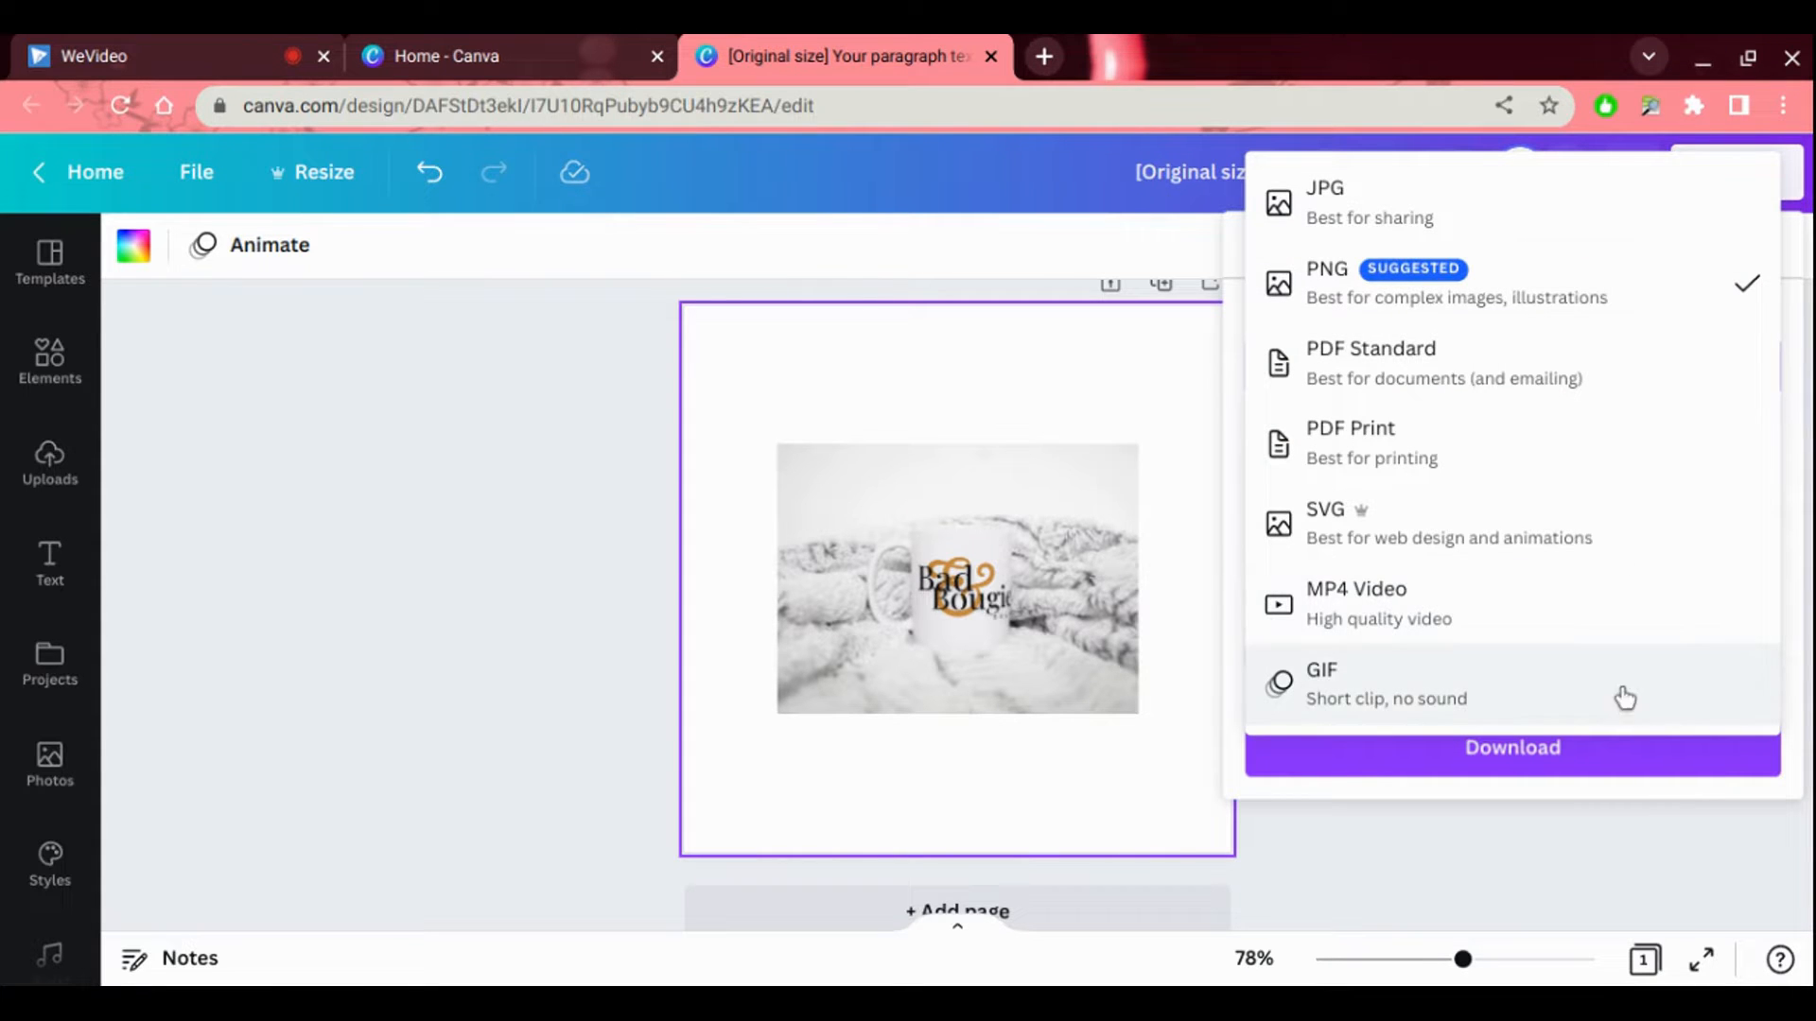
left_click(1611, 326)
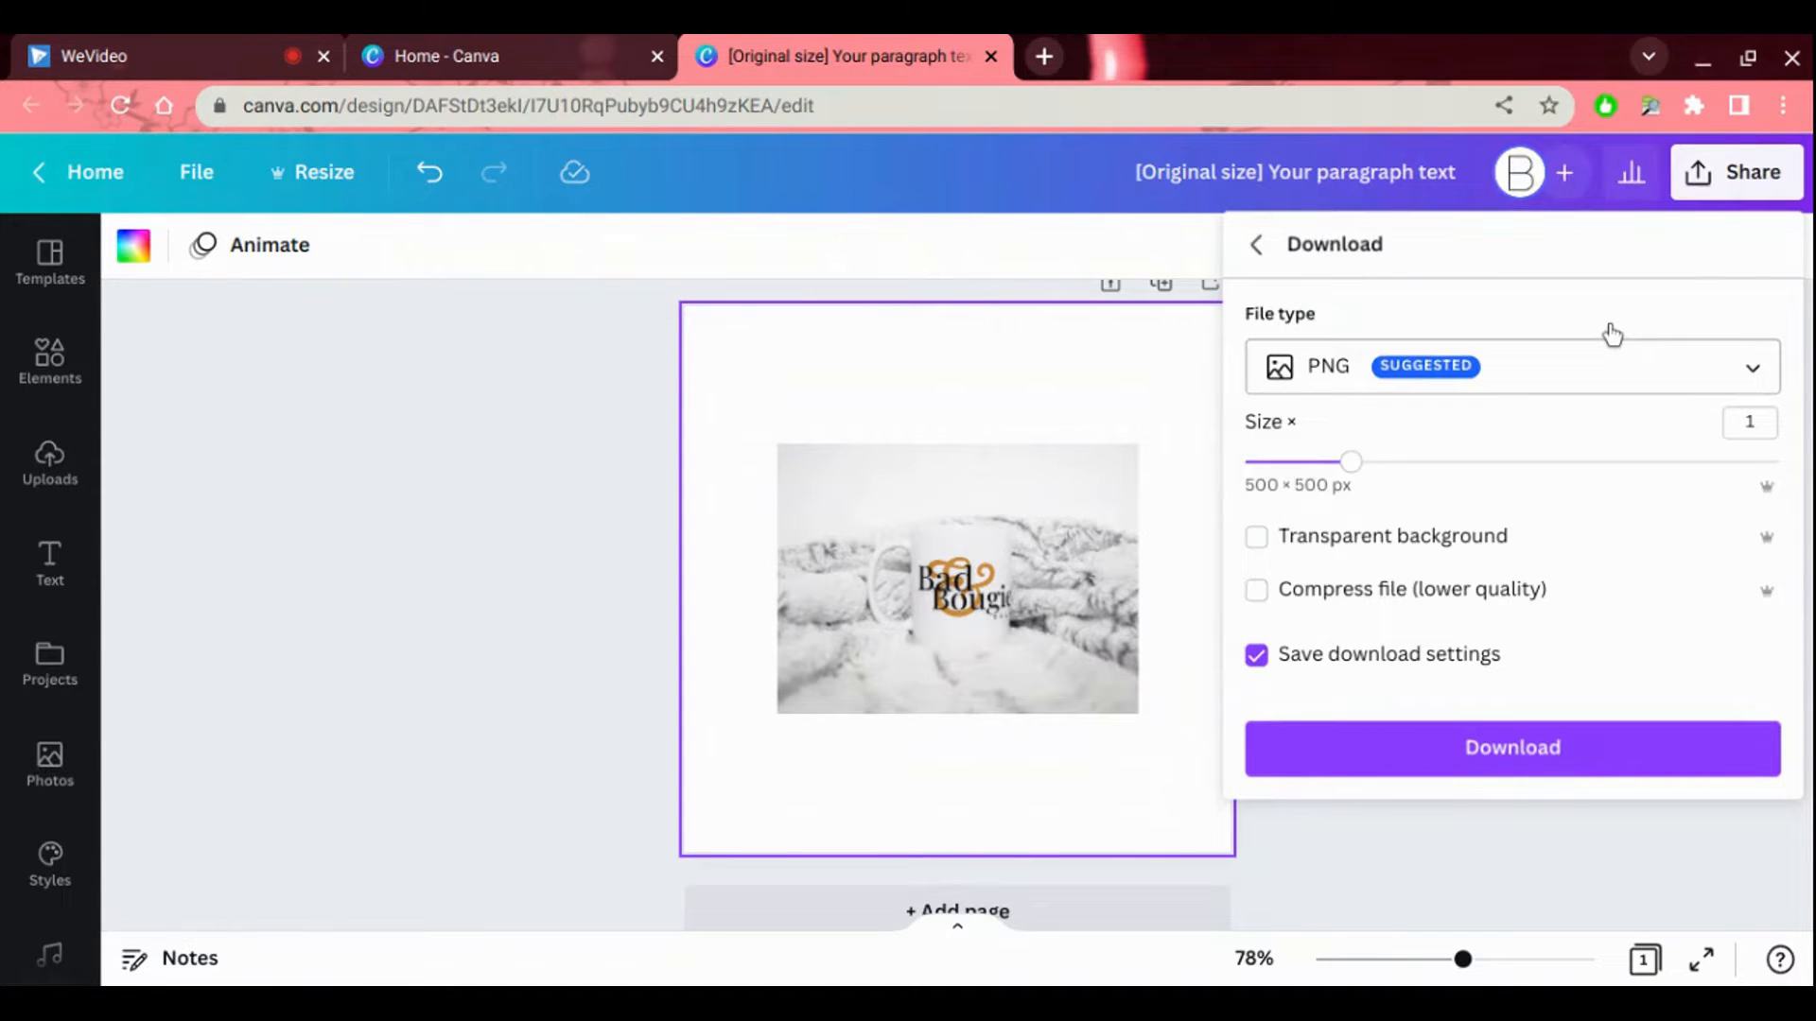
left_click(1600, 761)
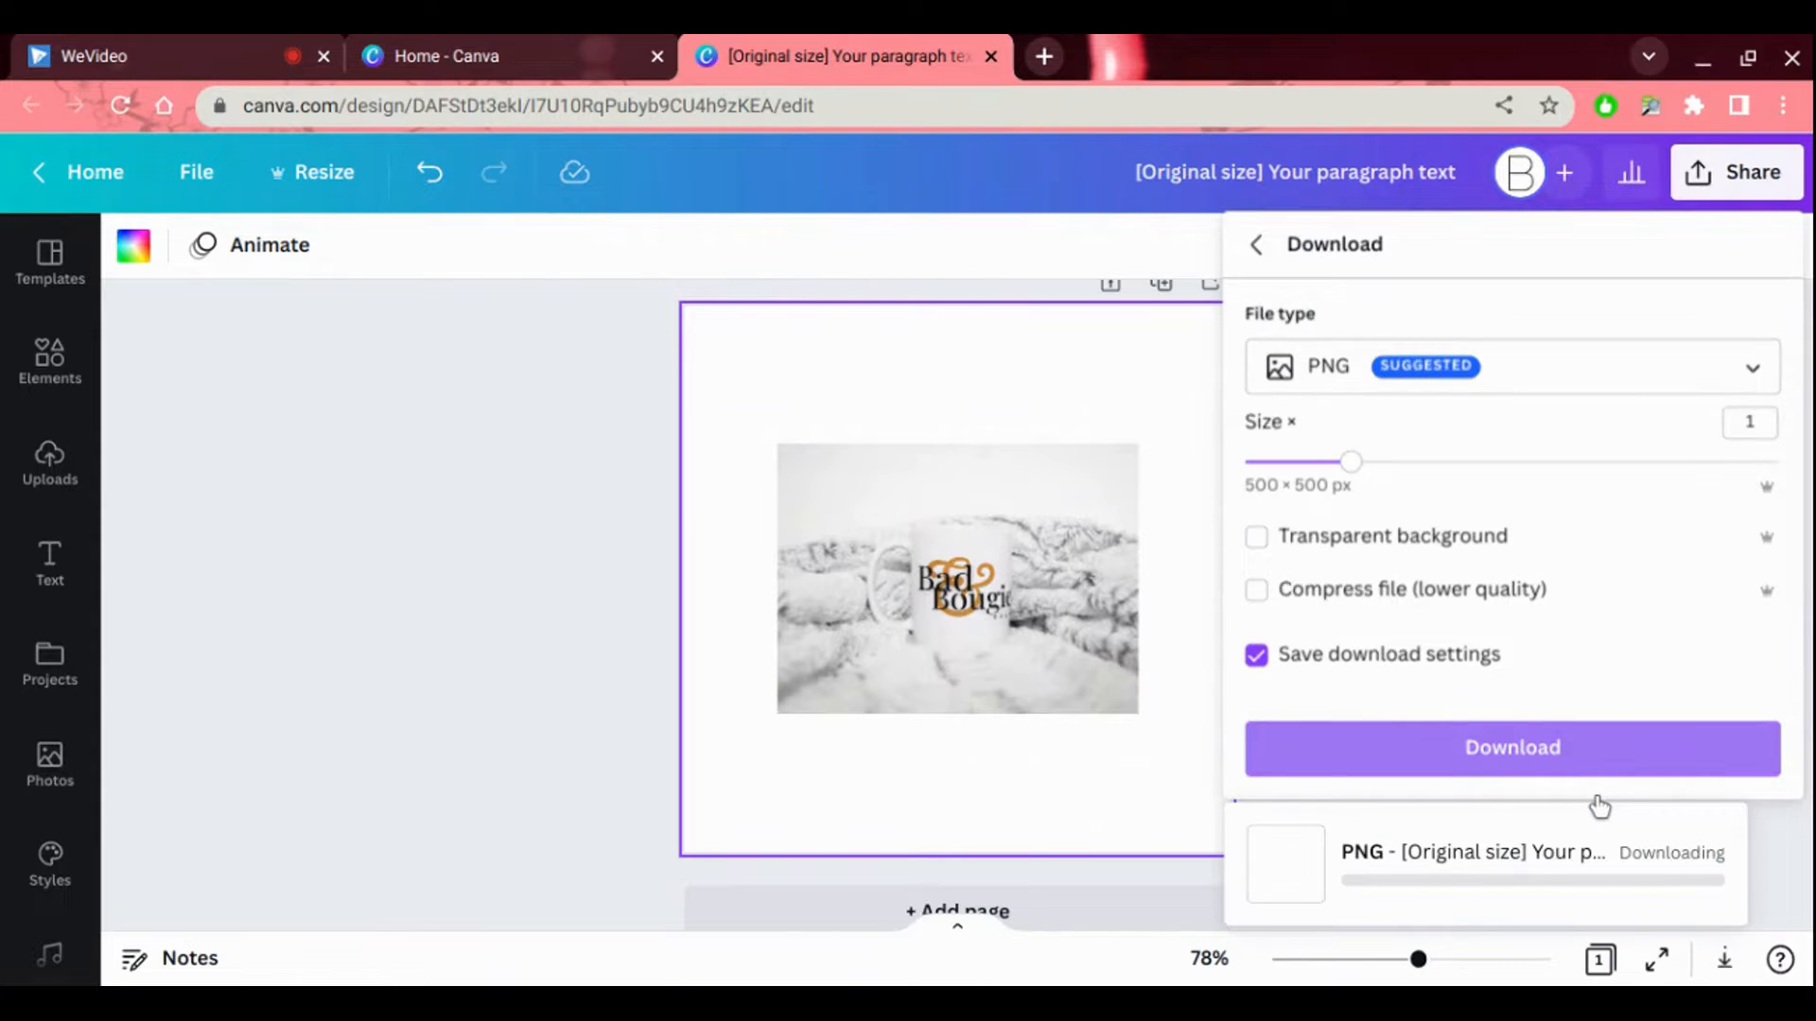